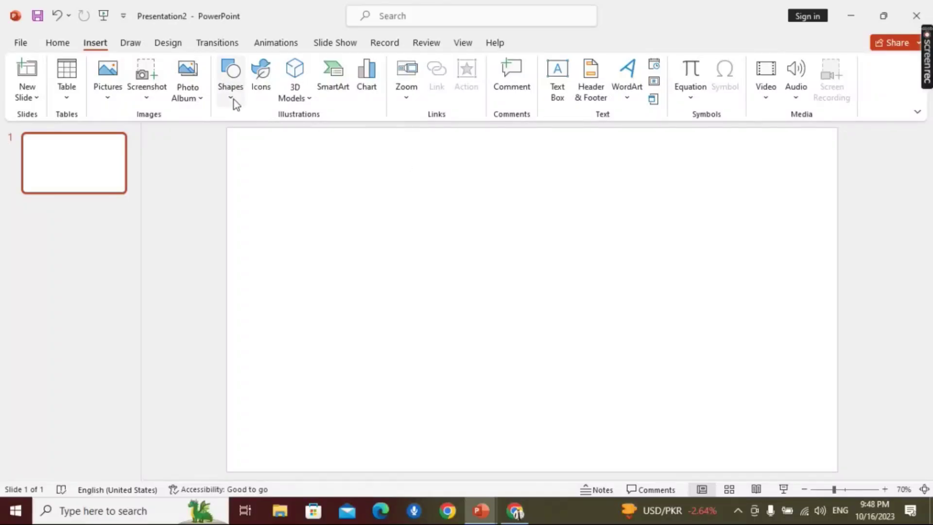
Step: Draw a blue isosceles triangle and arrange copies into a row of three, with the middle one inverted
{"action": "left_click", "coordinate": [232, 99]}
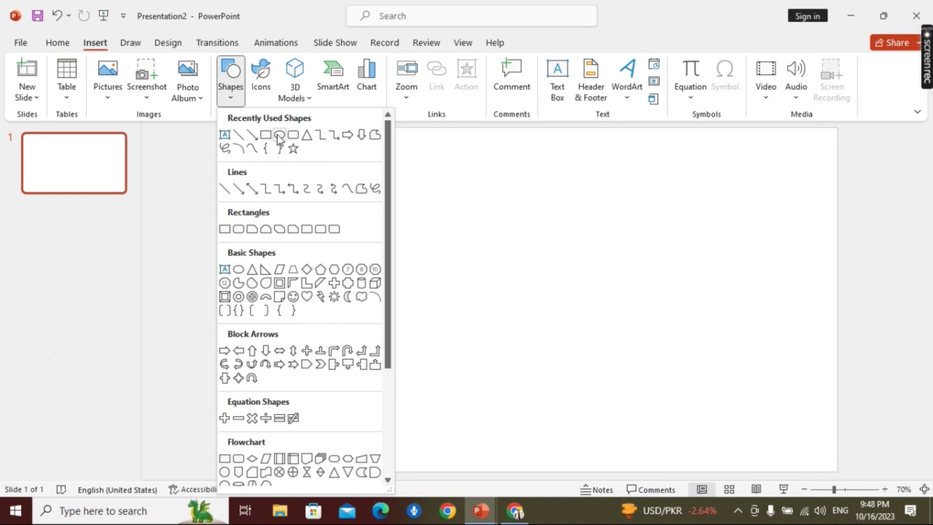
{"action": "left_click", "coordinate": [309, 132]}
{"action": "mouse_move", "coordinate": [322, 168]}
{"action": "left_mouse_down"}
{"action": "mouse_move", "coordinate": [354, 208]}
{"action": "mouse_move", "coordinate": [326, 198]}
{"action": "mouse_move", "coordinate": [370, 194]}
{"action": "left_mouse_up"}
{"action": "key", "text": "ctrl+v"}
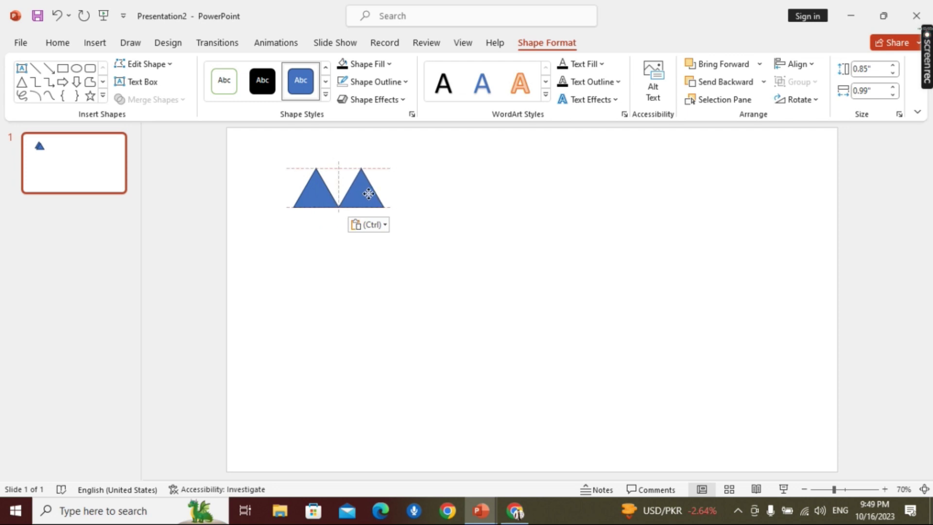
{"action": "left_click_drag", "start_coordinate": [370, 194], "coordinate": [370, 193]}
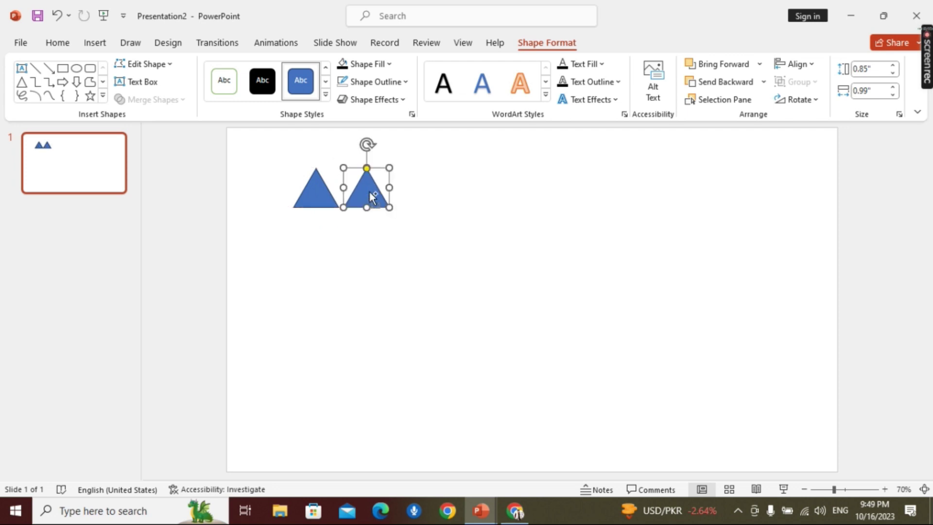
{"action": "key", "text": "ctrl+v"}
{"action": "mouse_move", "coordinate": [375, 153]}
{"action": "left_mouse_down"}
{"action": "mouse_move", "coordinate": [369, 255]}
{"action": "mouse_move", "coordinate": [373, 235]}
{"action": "left_mouse_up"}
{"action": "left_click_drag", "start_coordinate": [374, 193], "coordinate": [346, 182]}
Step: Copy the triangle row below, flip it vertically to complete the hexagon, and select all six triangles
{"action": "left_click", "coordinate": [311, 206], "text": "ctrl"}
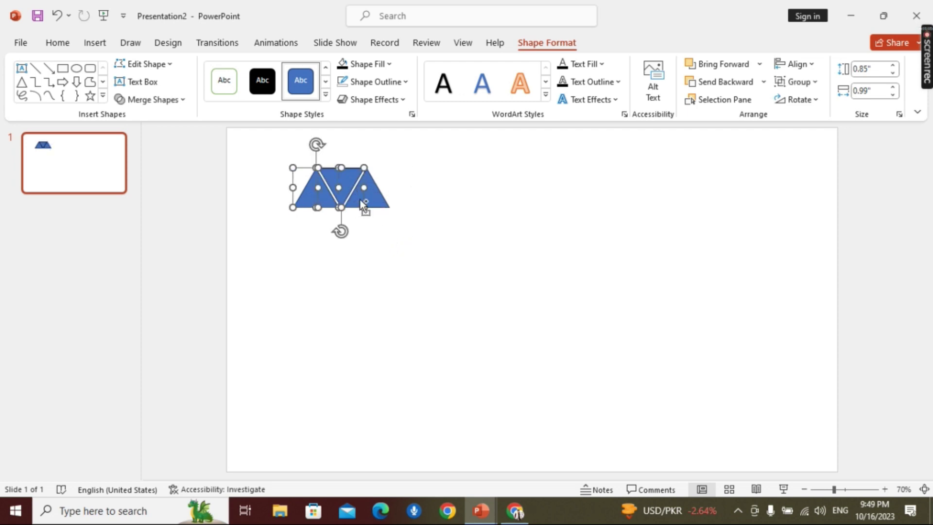
{"action": "left_click", "coordinate": [373, 196], "text": "ctrl"}
{"action": "key", "text": "ctrl+c"}
{"action": "key", "text": "ctrl+v"}
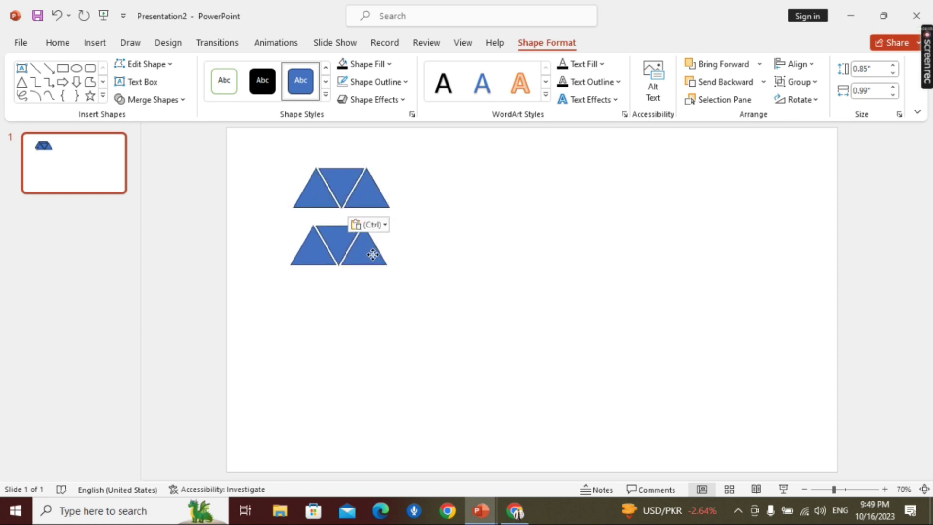
{"action": "left_click_drag", "start_coordinate": [376, 200], "coordinate": [375, 283]}
{"action": "left_click", "coordinate": [797, 99]}
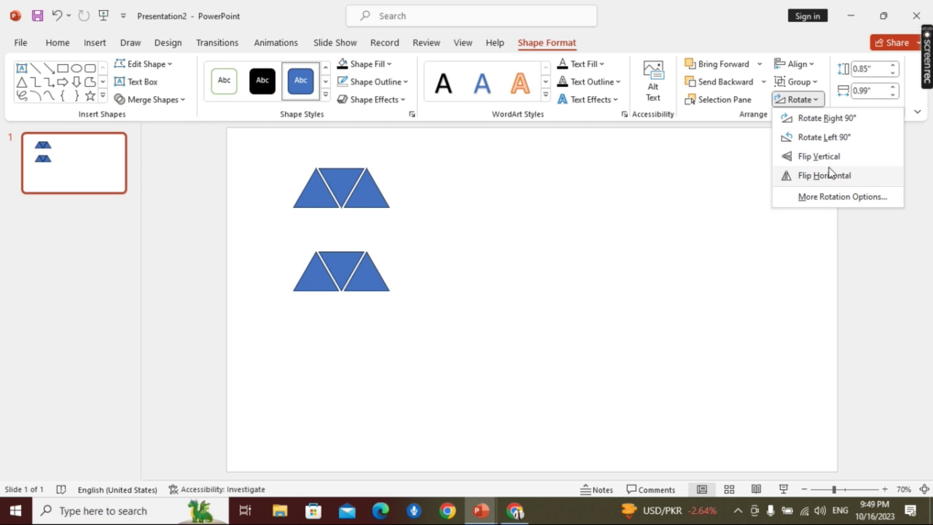
{"action": "left_click", "coordinate": [830, 159]}
{"action": "key", "text": "Up"}
{"action": "key", "text": "Up"}
{"action": "key", "text": "Up"}
{"action": "key", "text": "Up"}
{"action": "key", "text": "Up"}
{"action": "key", "text": "Up"}
{"action": "key", "text": "Up"}
{"action": "key", "text": "Up"}
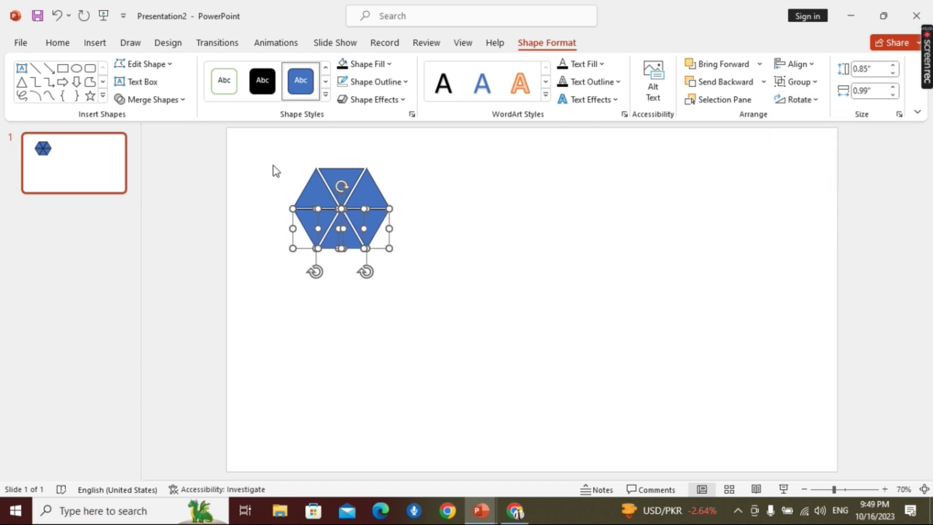
{"action": "left_click", "coordinate": [276, 171]}
{"action": "left_click_drag", "start_coordinate": [284, 157], "coordinate": [404, 292]}
Step: Paste a hexagon copy directly below the original and duplicate it across to the right
{"action": "key", "text": "ctrl+c"}
{"action": "key", "text": "ctrl+v"}
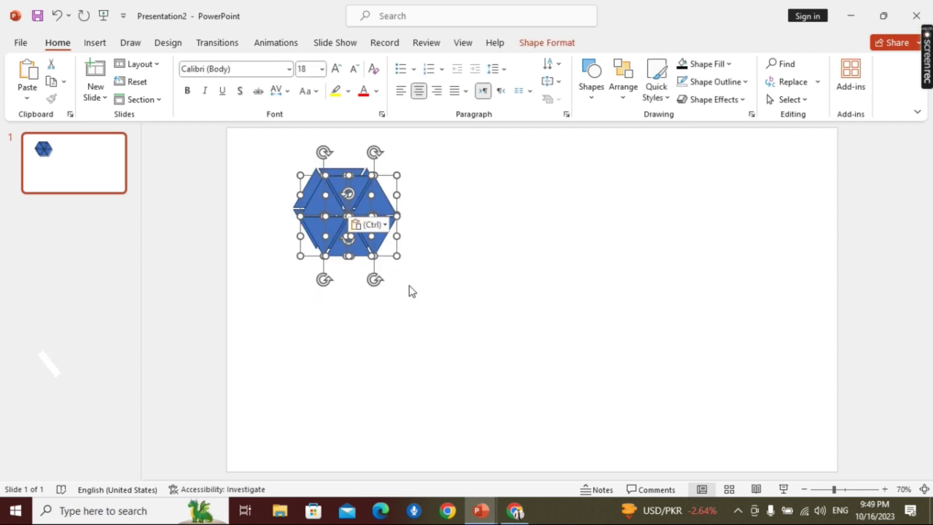
{"action": "left_click_drag", "start_coordinate": [385, 203], "coordinate": [377, 278]}
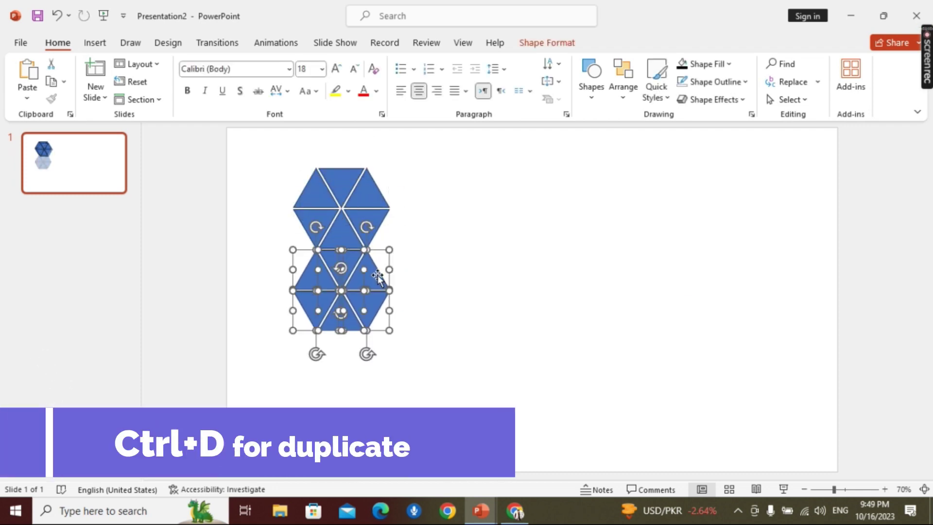
{"action": "key", "text": "ctrl+d"}
{"action": "mouse_move", "coordinate": [378, 274]}
{"action": "left_mouse_down"}
{"action": "mouse_move", "coordinate": [372, 373]}
{"action": "mouse_move", "coordinate": [372, 358]}
{"action": "mouse_move", "coordinate": [471, 278]}
{"action": "mouse_move", "coordinate": [573, 273]}
{"action": "left_mouse_up"}
{"action": "key", "text": "ctrl+d"}
{"action": "key", "text": "ctrl+d"}
Step: Select the middle hexagon's triangles to adjust its position between the columns
{"action": "left_click", "coordinate": [470, 282]}
{"action": "left_click", "coordinate": [564, 250]}
{"action": "left_click_drag", "start_coordinate": [392, 241], "coordinate": [494, 339]}
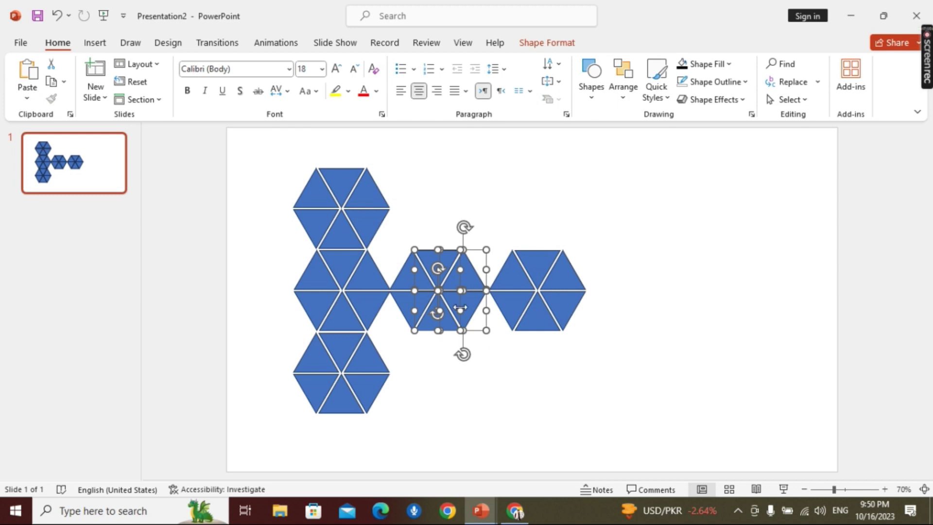
{"action": "left_click", "coordinate": [882, 275]}
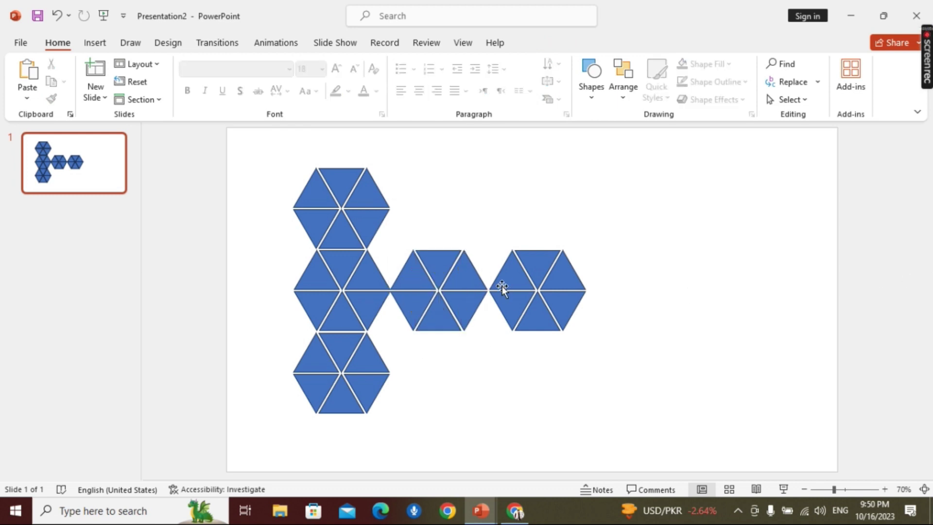
{"action": "left_click_drag", "start_coordinate": [384, 241], "coordinate": [499, 358]}
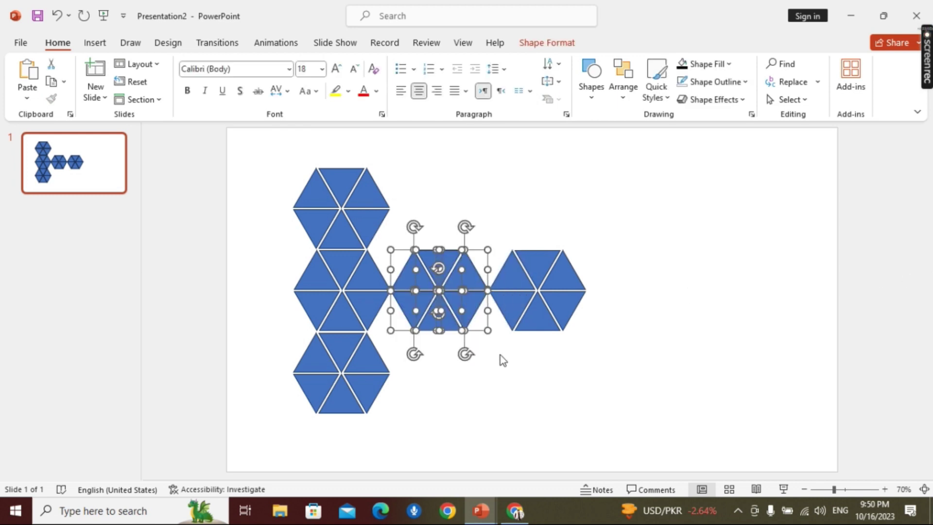
{"action": "left_click", "coordinate": [892, 220]}
Step: Copy the right hexagon to build a right column of three, then box-select every triangle of the H
{"action": "left_click_drag", "start_coordinate": [479, 231], "coordinate": [608, 365]}
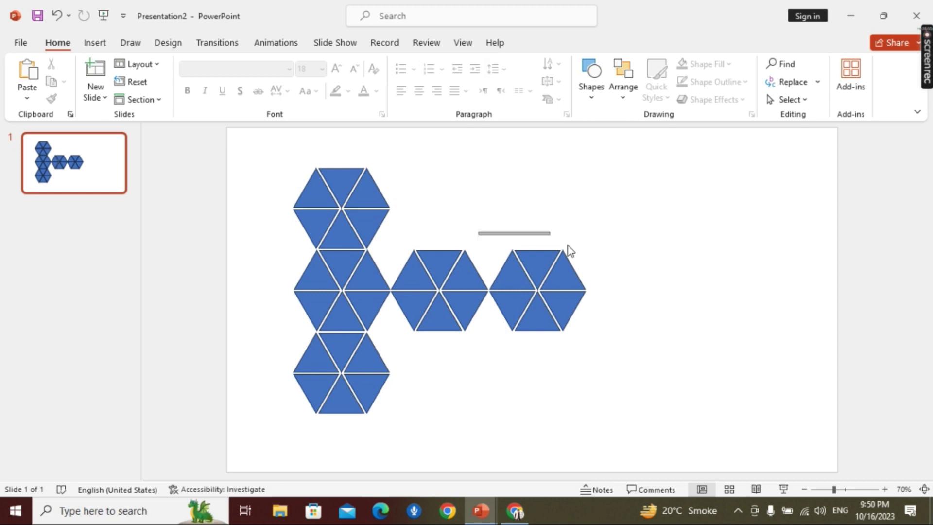
{"action": "key", "text": "ctrl+c"}
{"action": "key", "text": "ctrl+v"}
{"action": "mouse_move", "coordinate": [584, 289]}
{"action": "left_mouse_down"}
{"action": "mouse_move", "coordinate": [576, 199]}
{"action": "mouse_move", "coordinate": [573, 358]}
{"action": "left_mouse_up"}
{"action": "key", "text": "ctrl+v"}
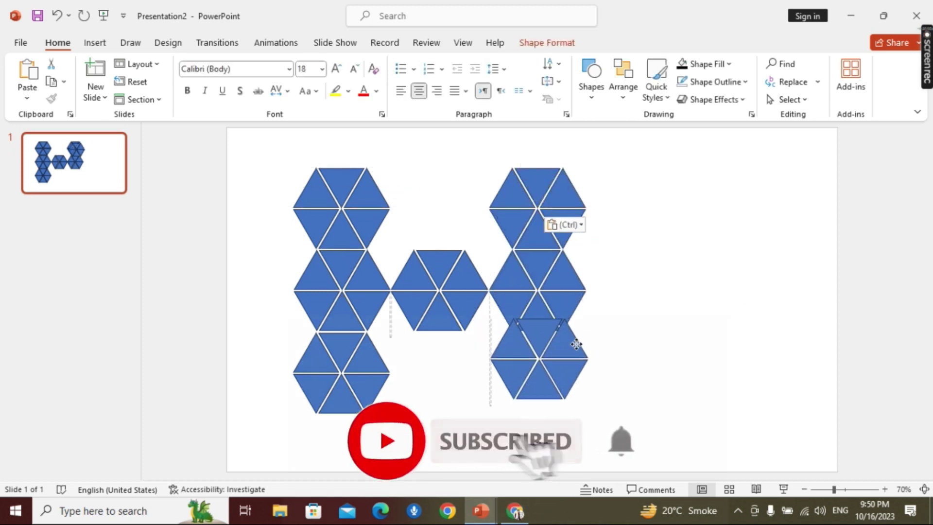
{"action": "left_click", "coordinate": [850, 262]}
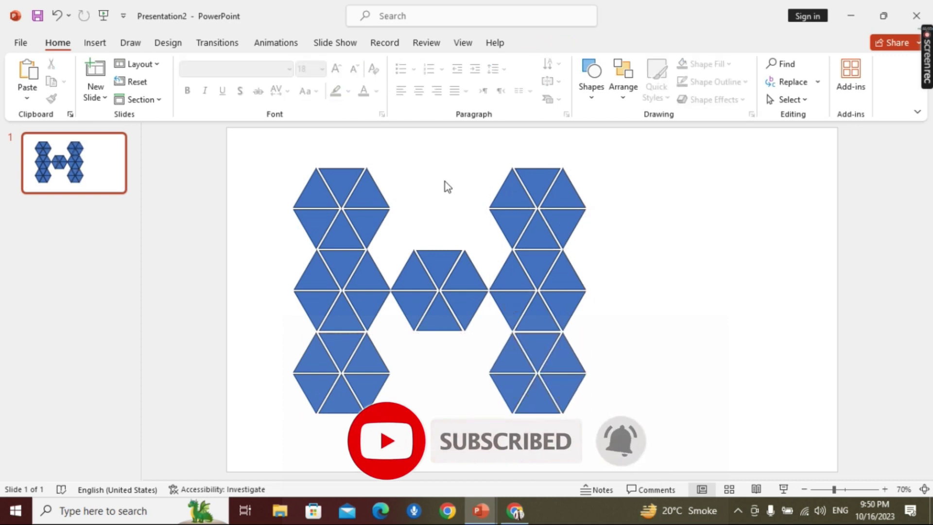
{"action": "left_click_drag", "start_coordinate": [270, 153], "coordinate": [598, 413]}
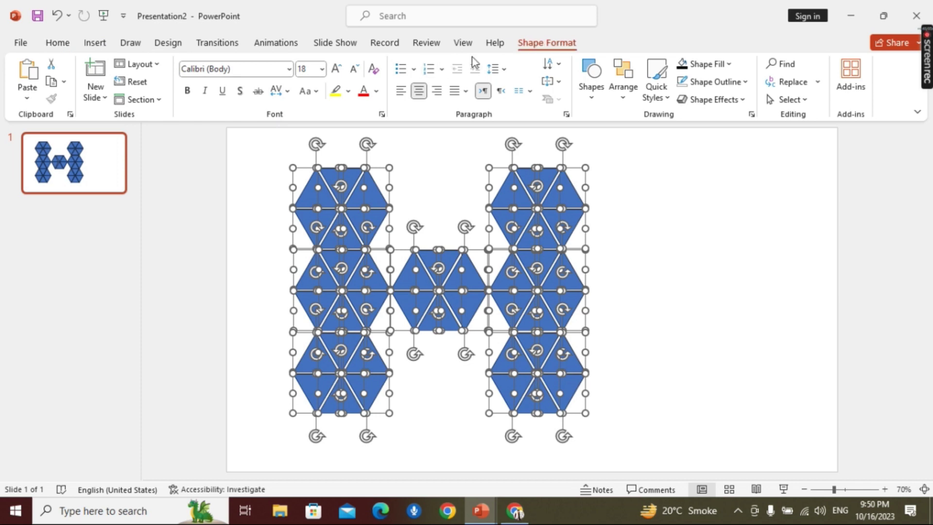
Step: Union all triangles into one H, resize it to 6.09" by 7.27", and place it on the right
{"action": "left_click", "coordinate": [547, 43]}
{"action": "left_click", "coordinate": [152, 100]}
{"action": "left_click", "coordinate": [145, 115]}
{"action": "left_click_drag", "start_coordinate": [529, 166], "coordinate": [502, 178]}
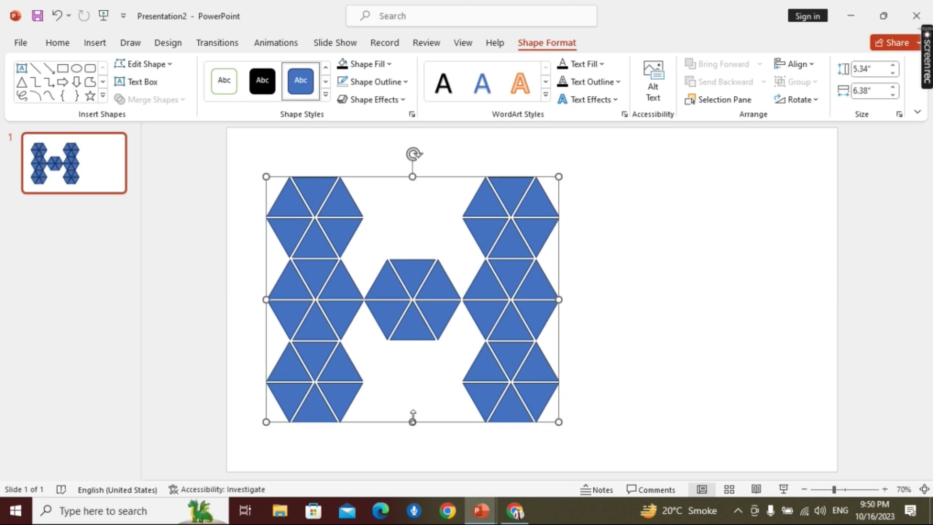
{"action": "left_click_drag", "start_coordinate": [559, 422], "coordinate": [600, 455]}
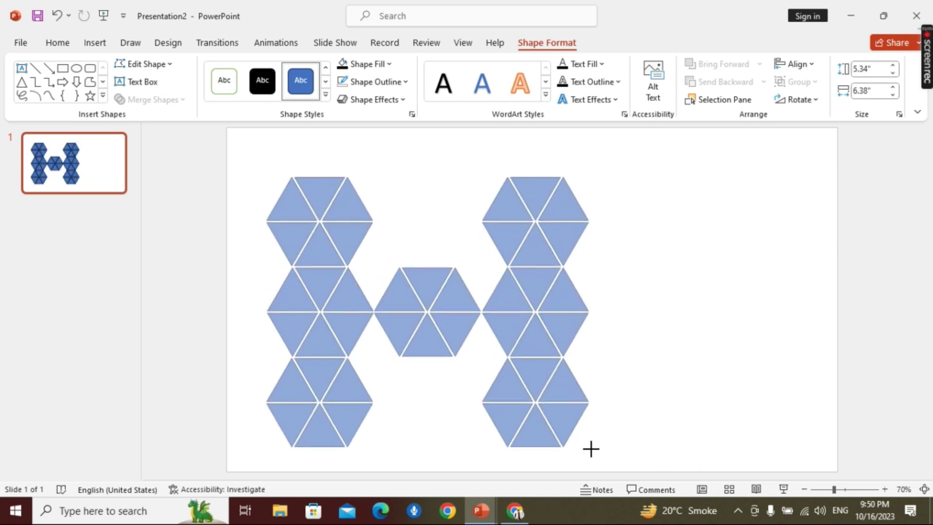
{"action": "mouse_move", "coordinate": [562, 371]}
{"action": "left_mouse_down"}
{"action": "mouse_move", "coordinate": [748, 307]}
{"action": "mouse_move", "coordinate": [787, 319]}
{"action": "left_mouse_up"}
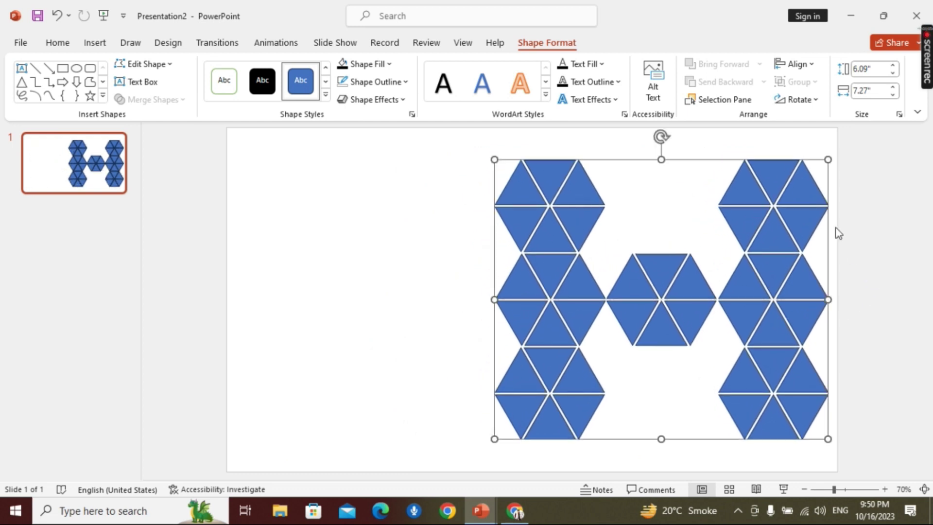
Step: Use picture fill in Format Shape to fill the H with the desk photo from a file
{"action": "right_click", "coordinate": [757, 263]}
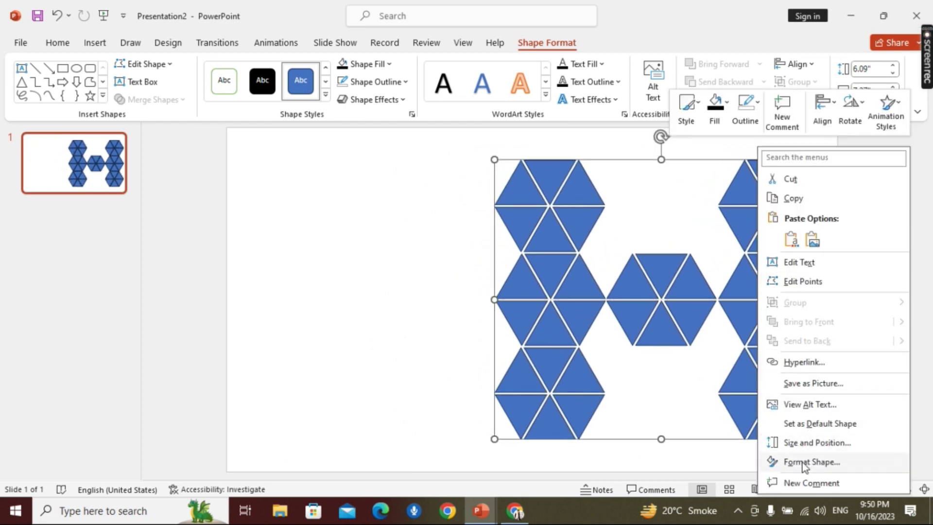
{"action": "left_click", "coordinate": [798, 460]}
{"action": "left_click", "coordinate": [767, 297]}
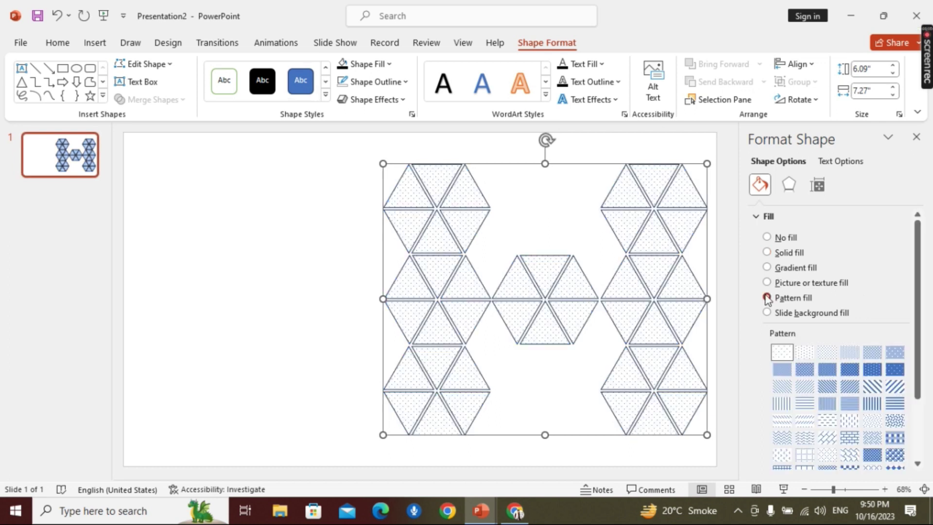
{"action": "left_click", "coordinate": [767, 283]}
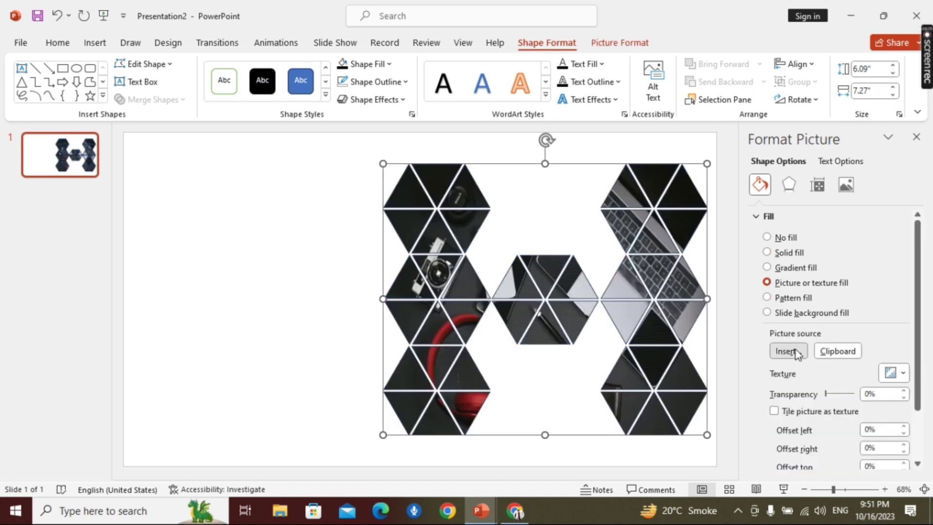
{"action": "left_click", "coordinate": [796, 349]}
{"action": "left_click", "coordinate": [368, 197]}
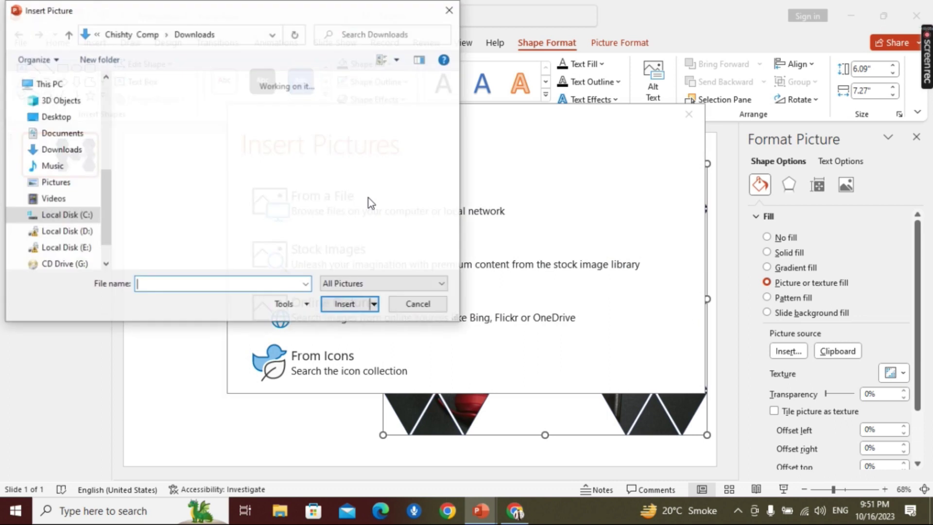
{"action": "double_click", "coordinate": [209, 111]}
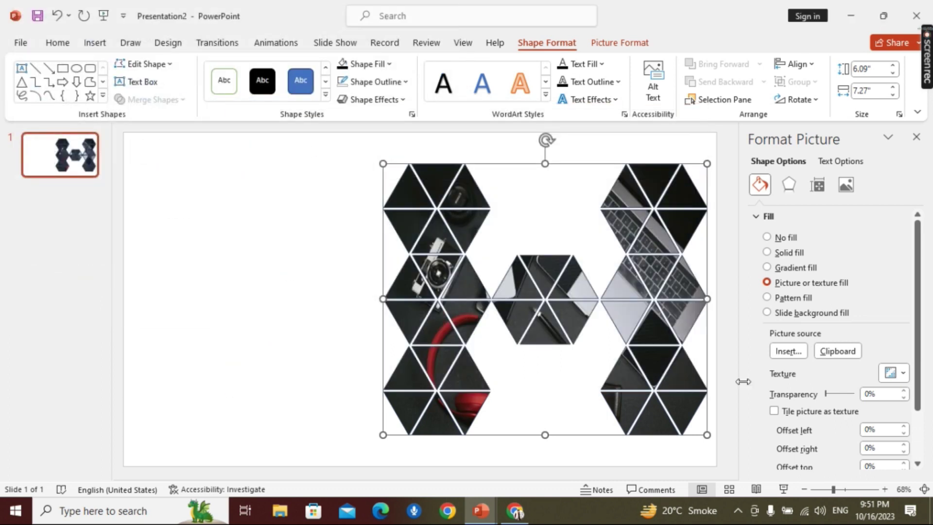
{"action": "scroll", "coordinate": [815, 407], "scroll_direction": "down", "scroll_amount": 3}
Step: Turn off Rotate with shape for the H's photo fill
{"action": "left_click", "coordinate": [774, 438]}
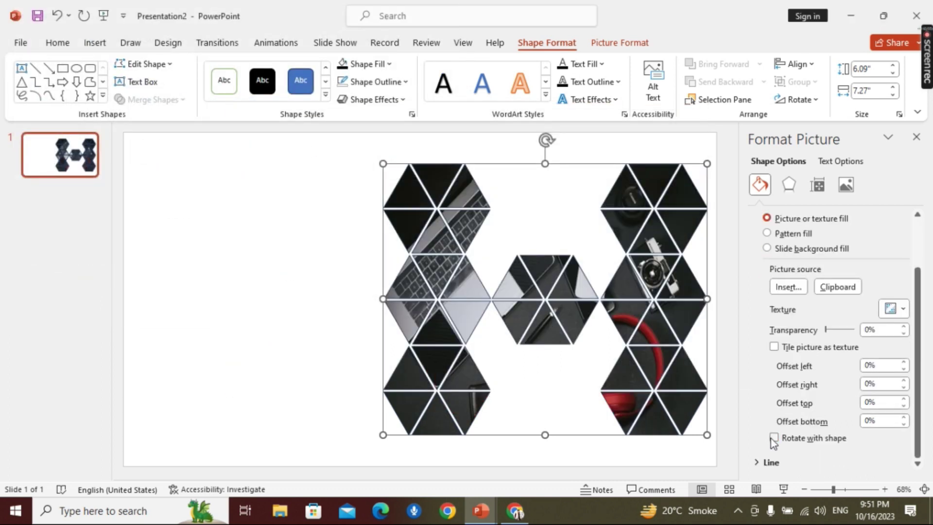
{"action": "left_click", "coordinate": [774, 438]}
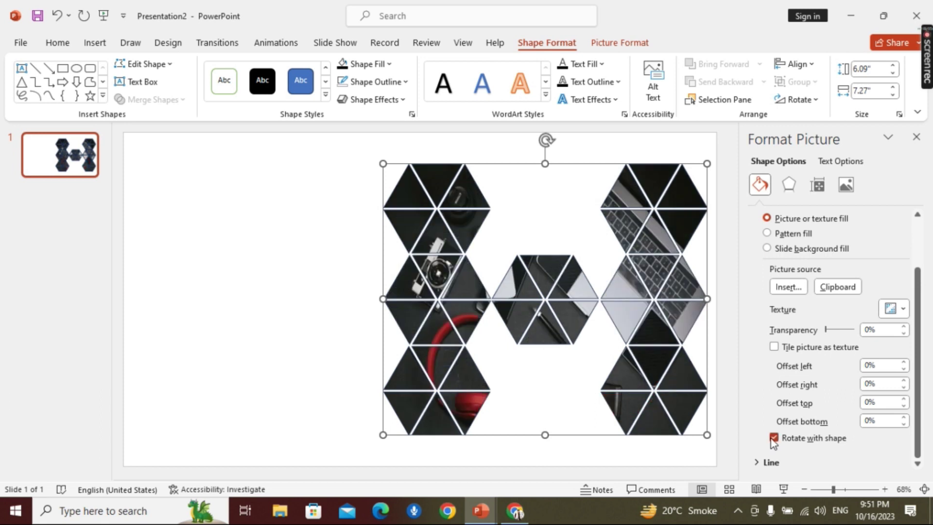
{"action": "left_click", "coordinate": [774, 438]}
{"action": "left_click", "coordinate": [774, 438]}
{"action": "left_click", "coordinate": [773, 438]}
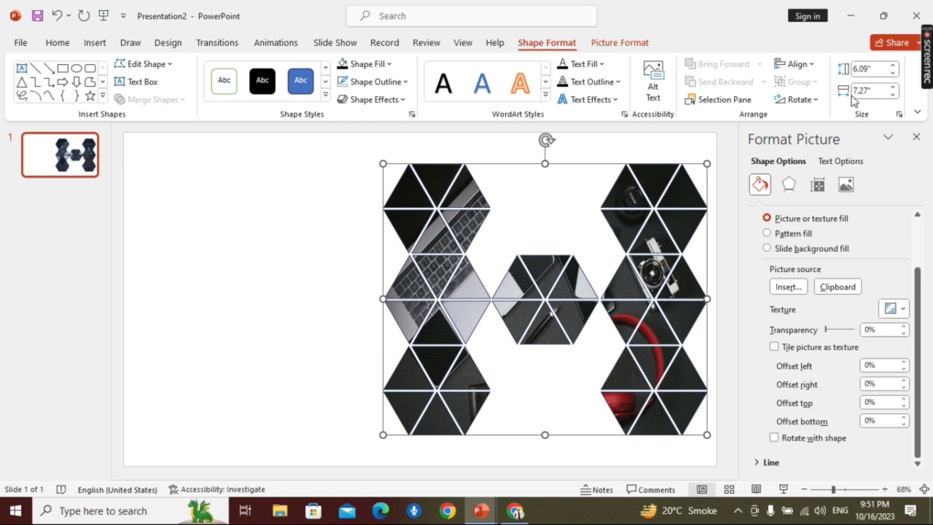
{"action": "left_click", "coordinate": [620, 42]}
Step: Briefly enter and exit crop on the H, then close the Format Background pane
{"action": "left_click", "coordinate": [802, 77]}
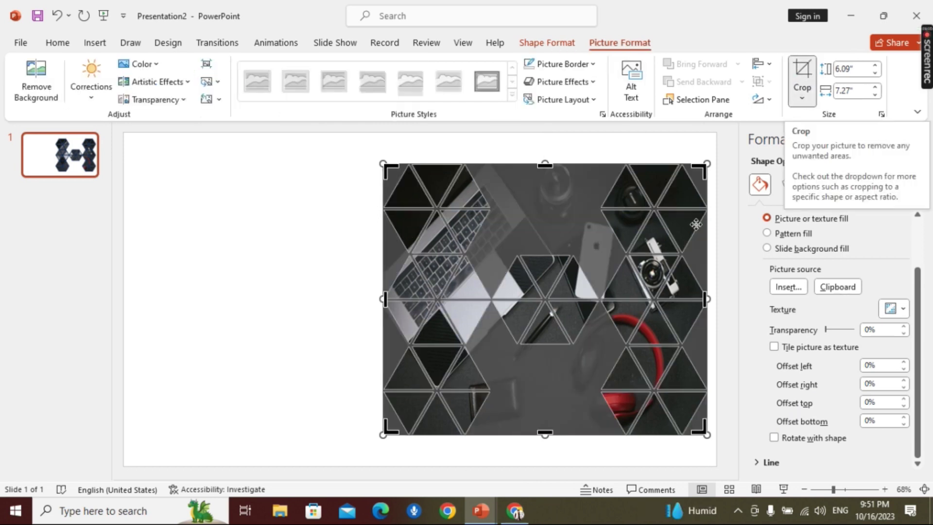
{"action": "left_click", "coordinate": [727, 142]}
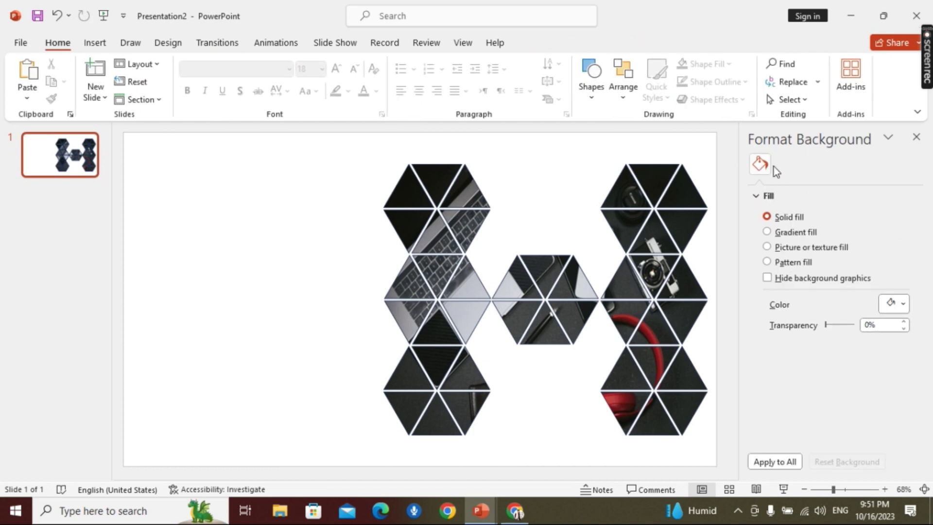
{"action": "left_click", "coordinate": [916, 137]}
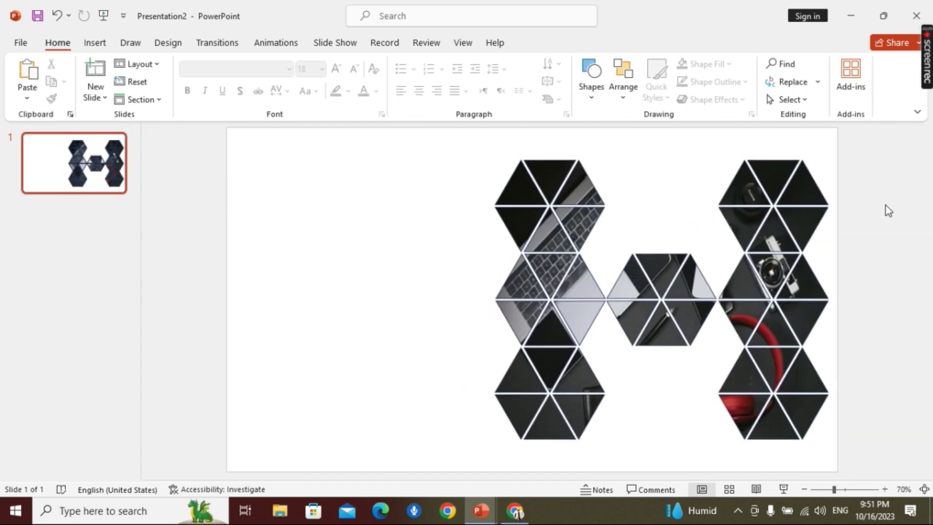
{"action": "left_click", "coordinate": [95, 42]}
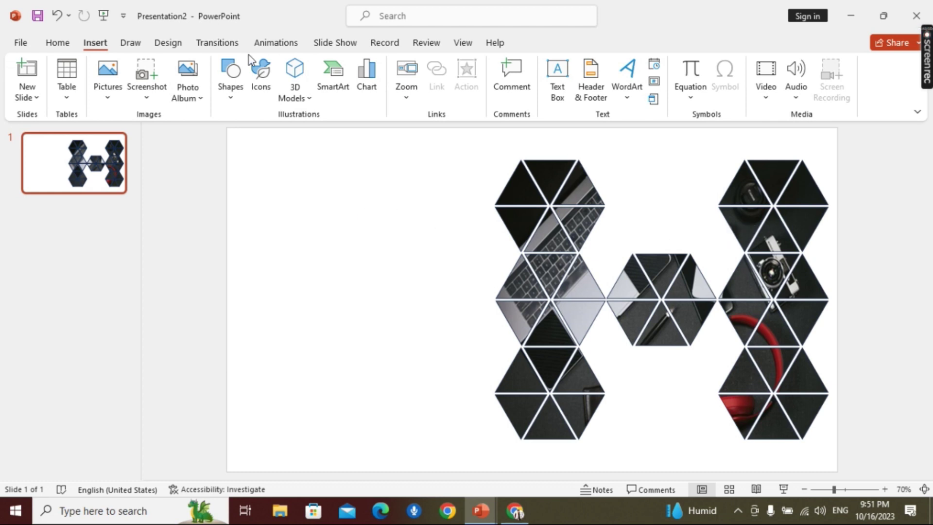
{"action": "left_click", "coordinate": [558, 78]}
Step: Draw a text box, type the channel-name title in capitals, and set it to Impact
{"action": "mouse_move", "coordinate": [245, 160]}
{"action": "left_mouse_down"}
{"action": "mouse_move", "coordinate": [492, 269]}
{"action": "mouse_move", "coordinate": [480, 284]}
{"action": "left_mouse_up"}
{"action": "type", "text": "eN"}
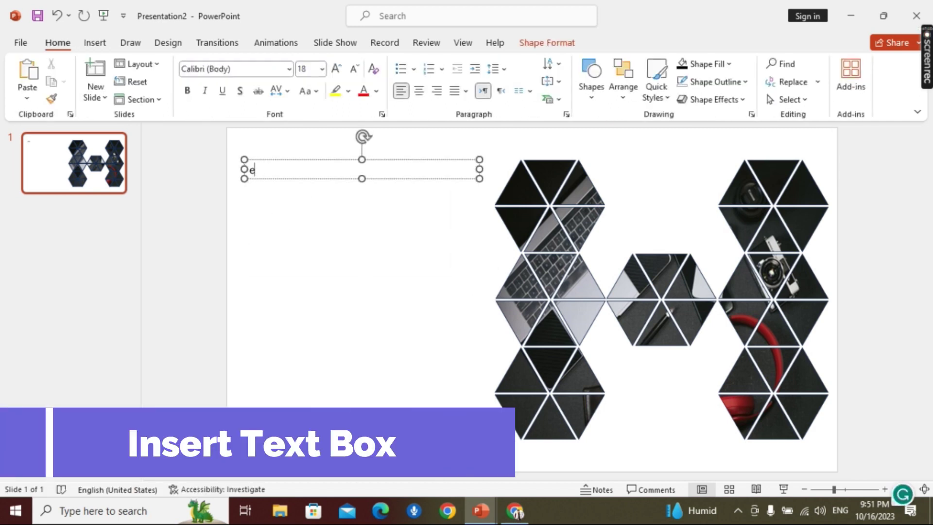
{"action": "key", "text": "BackSpace"}
{"action": "type", "text": "ENTO"}
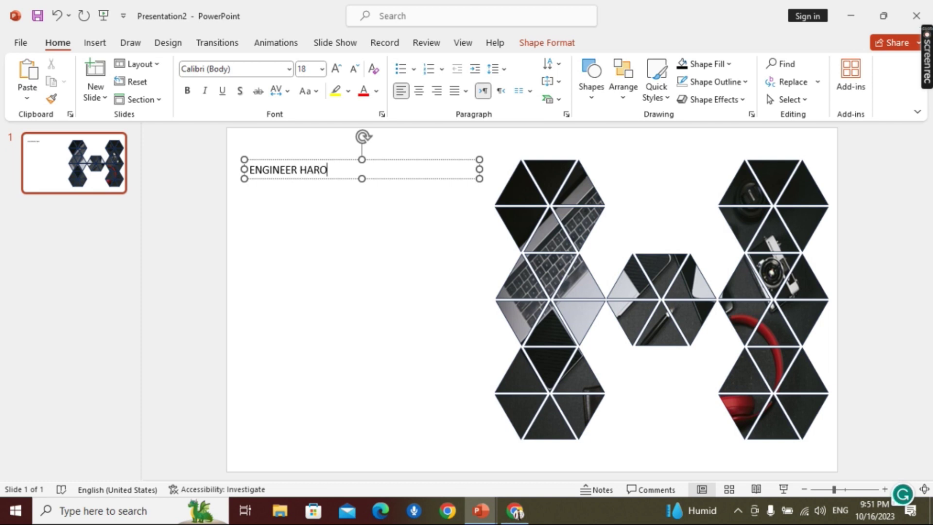
{"action": "type", "text": "R"}
{"action": "left_click_drag", "start_coordinate": [388, 170], "coordinate": [264, 176]}
{"action": "left_click", "coordinate": [289, 70]}
{"action": "key", "text": "Down"}
{"action": "key", "text": "Return"}
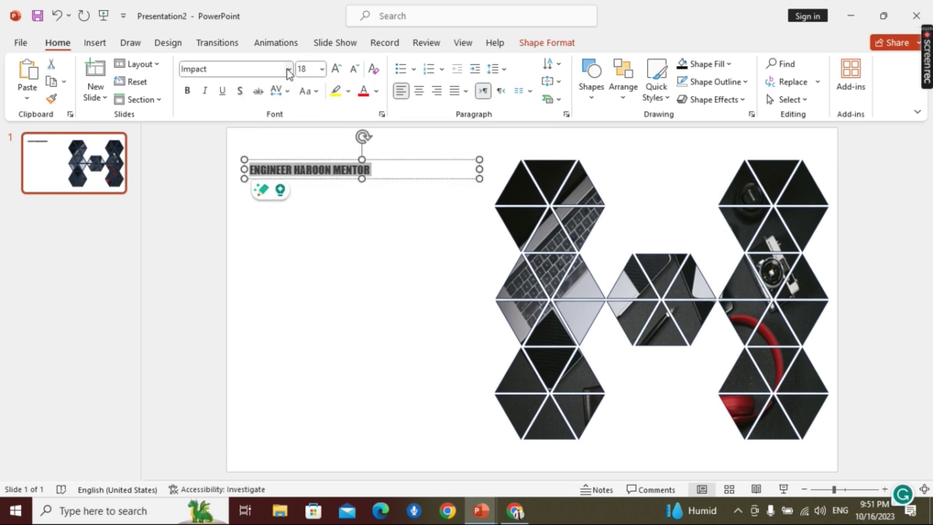
Step: Make the title 32 pt, move it to the slide's middle left, and paste the logo
{"action": "left_click", "coordinate": [342, 74]}
{"action": "left_click", "coordinate": [342, 74]}
{"action": "left_click", "coordinate": [342, 74]}
{"action": "left_click", "coordinate": [343, 74]}
{"action": "left_click_drag", "start_coordinate": [425, 159], "coordinate": [426, 243]}
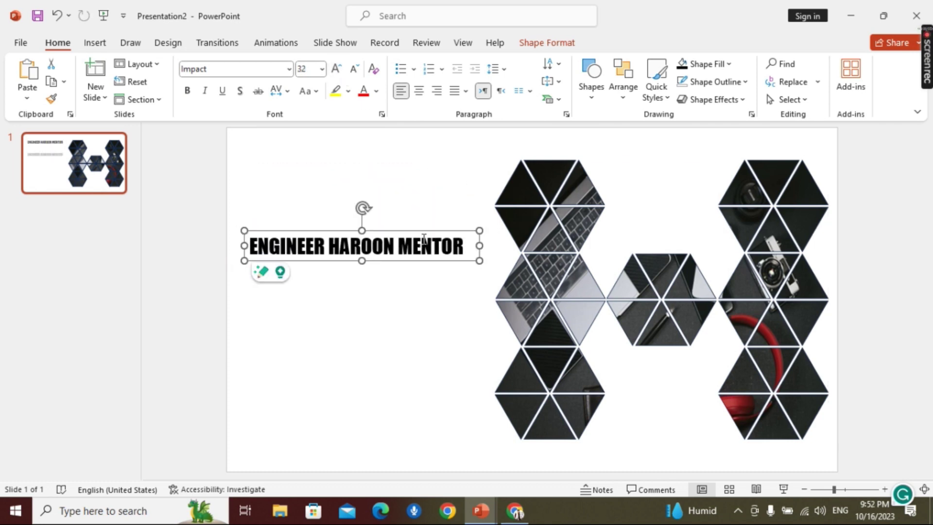
{"action": "left_click", "coordinate": [417, 350]}
{"action": "key", "text": "ctrl+v"}
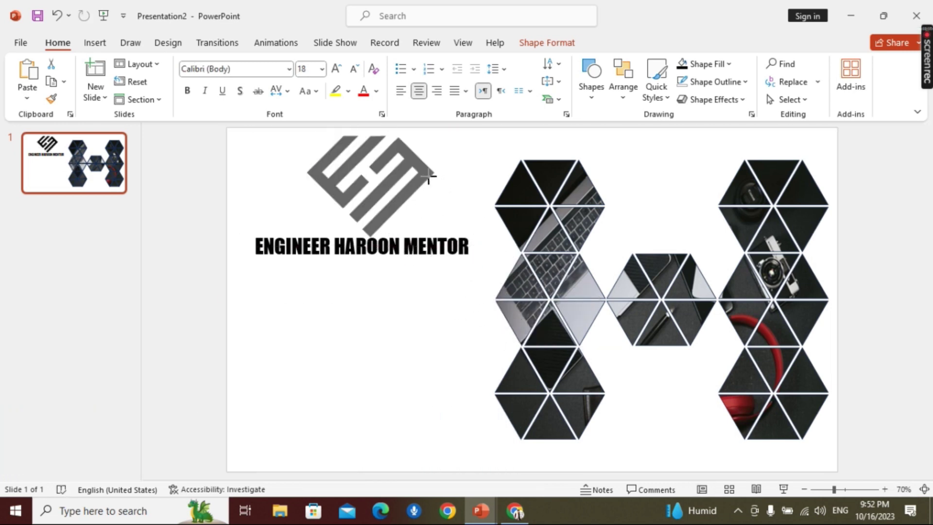
Step: Centre the logo above the Impact title, then shift the logo-and-title block down slightly
{"action": "left_click_drag", "start_coordinate": [379, 183], "coordinate": [399, 184]}
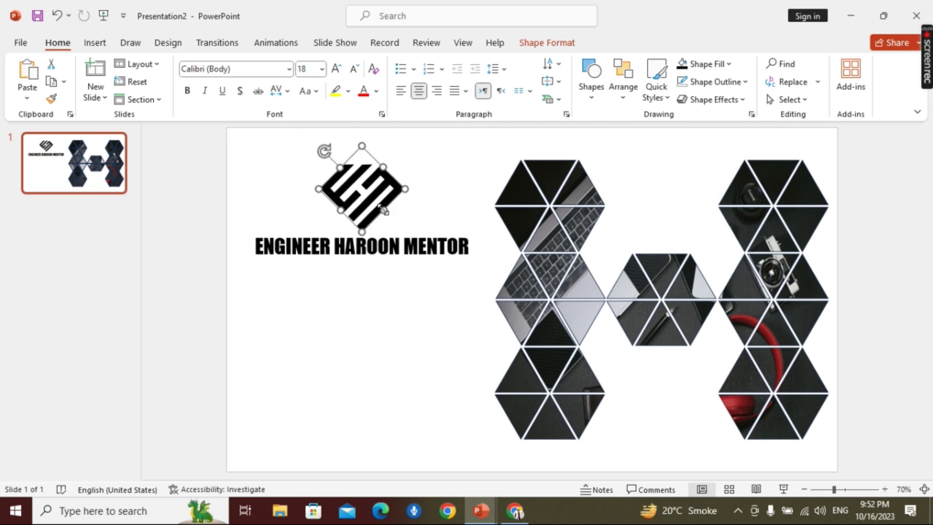
{"action": "left_click", "coordinate": [252, 144]}
{"action": "left_click_drag", "start_coordinate": [236, 133], "coordinate": [491, 277]}
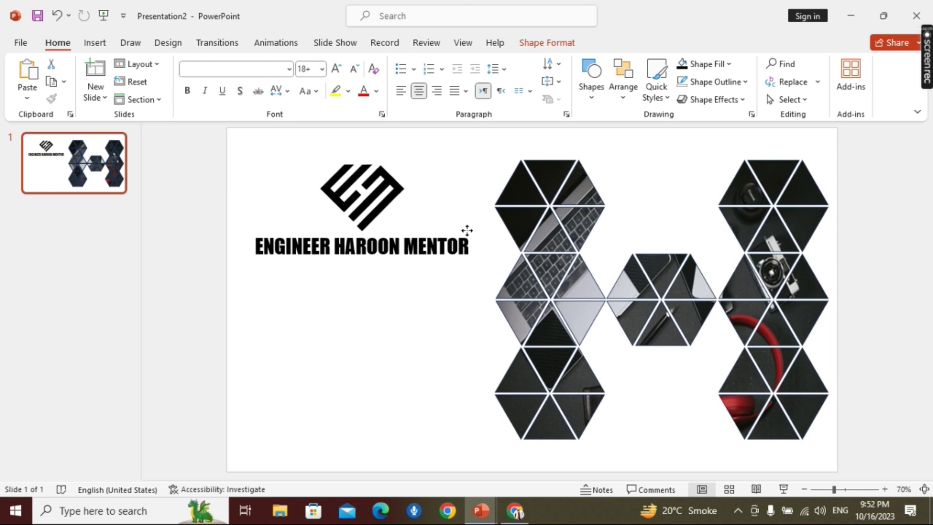
{"action": "left_click_drag", "start_coordinate": [467, 230], "coordinate": [468, 244]}
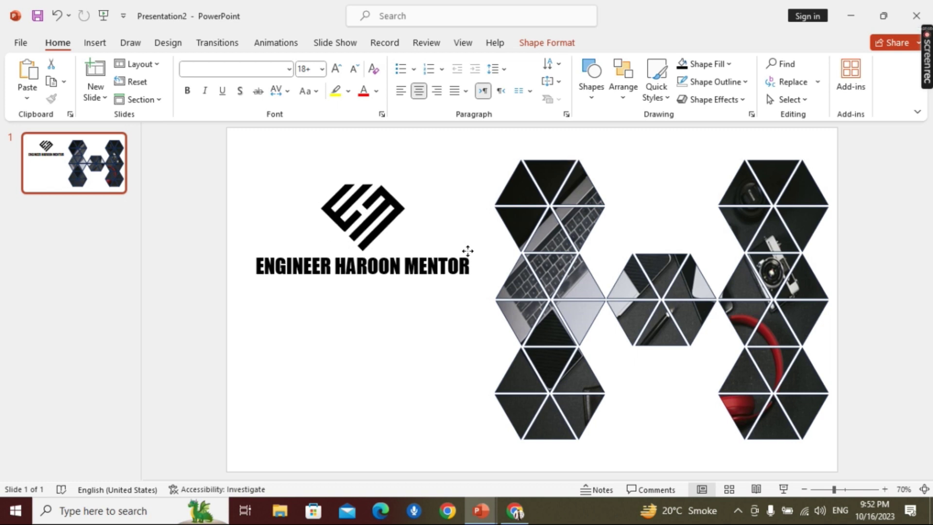
{"action": "left_click", "coordinate": [875, 301]}
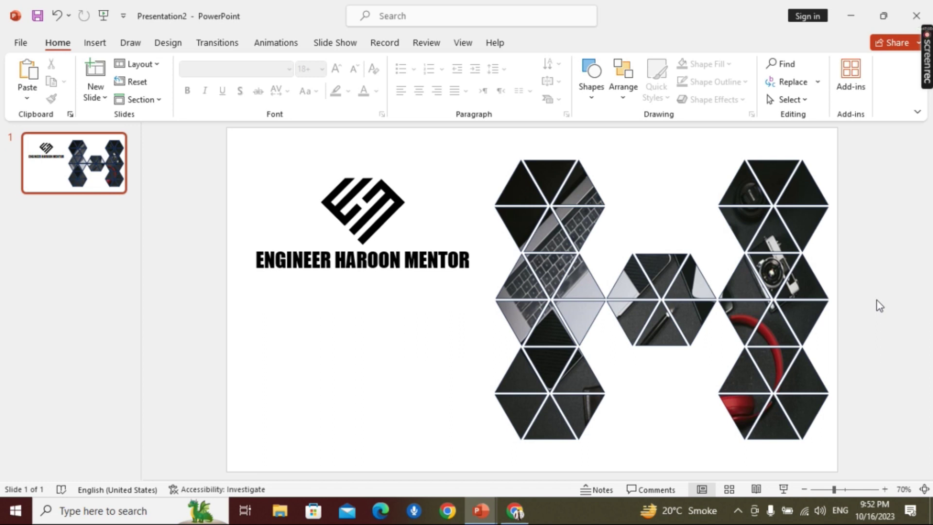
{"action": "type", "text": "Creative Image Placeholder"}
Step: Give the 'Creative Image Placeholder' subtitle loose spacing and 22 pt, on one line beneath the title
{"action": "left_click", "coordinate": [293, 91]}
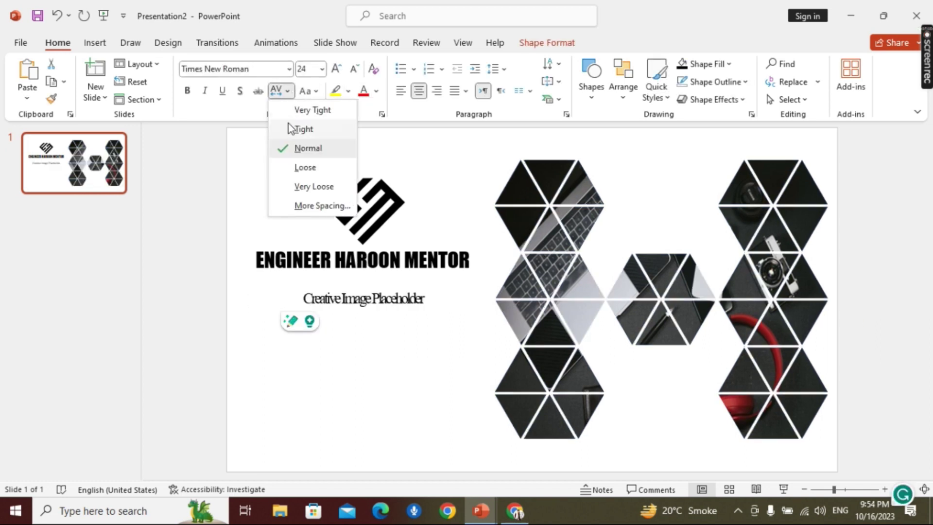
{"action": "left_click", "coordinate": [300, 170]}
{"action": "left_click", "coordinate": [246, 320]}
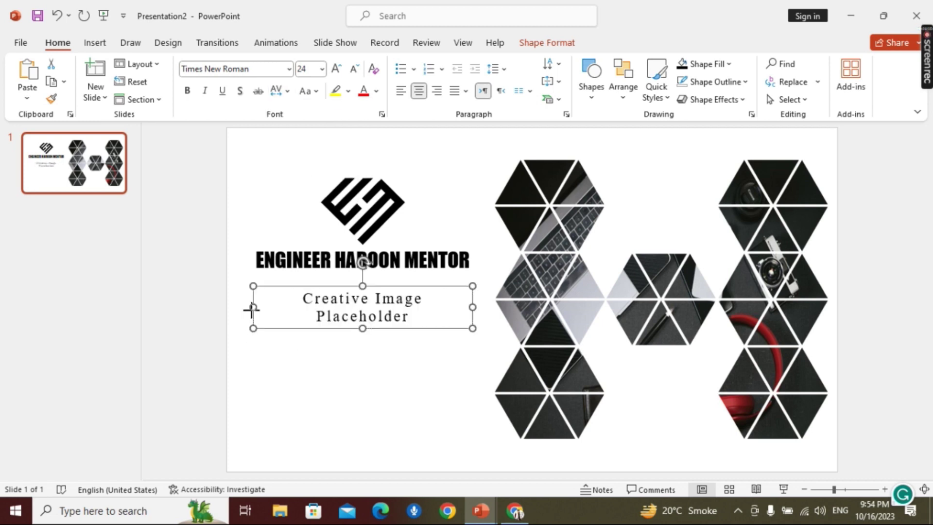
{"action": "left_click_drag", "start_coordinate": [248, 306], "coordinate": [227, 307]}
{"action": "left_click_drag", "start_coordinate": [390, 291], "coordinate": [403, 275]}
{"action": "triple_click", "coordinate": [431, 287]}
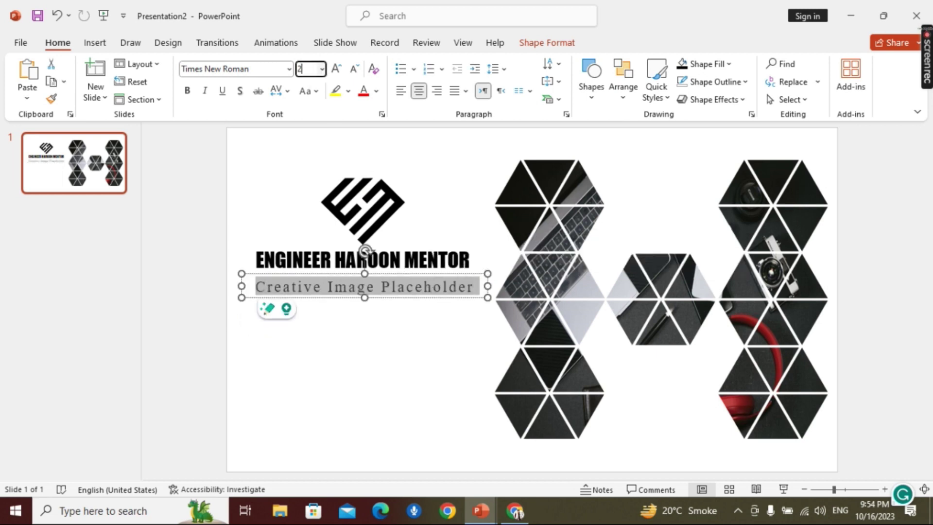
{"action": "type", "text": "2"}
{"action": "key", "text": "Return"}
{"action": "left_click_drag", "start_coordinate": [460, 271], "coordinate": [455, 269]}
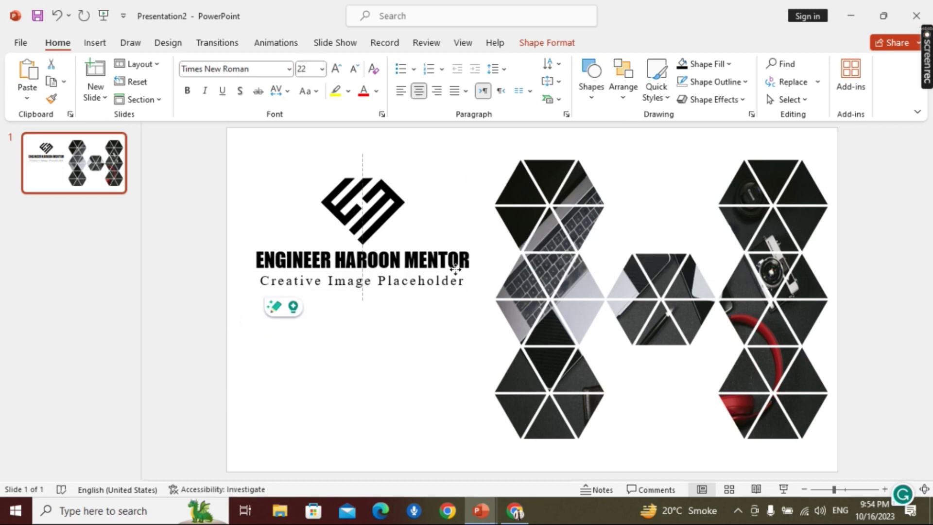
{"action": "left_click", "coordinate": [874, 296]}
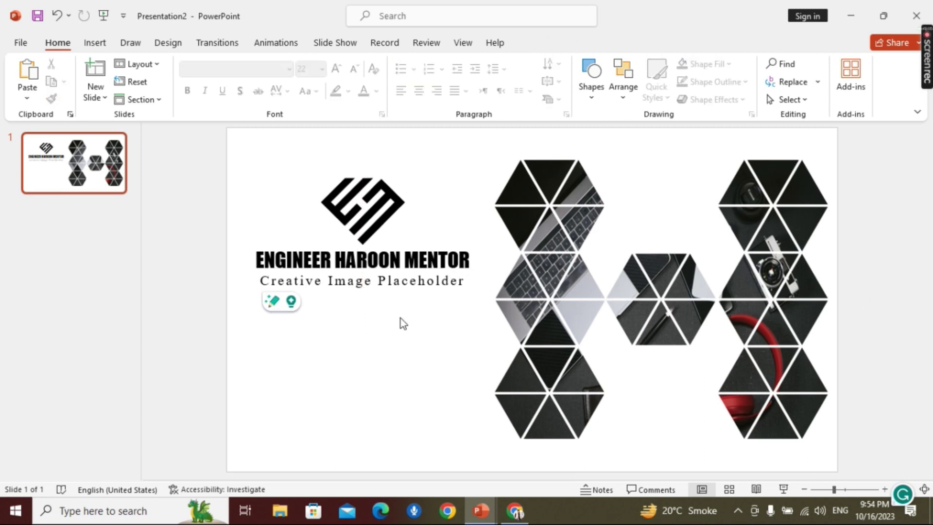
Step: Type the heading 'Attractive PowerPoint' / 'Presentation Slide' on two lines in a new text box
{"action": "key", "text": "ctrl+v"}
{"action": "type", "text": "Attractive powerpoint"}
{"action": "key", "text": "BackSpace"}
{"action": "type", "text": "P"}
{"action": "key", "text": "BackSpace"}
{"action": "type", "text": "P"}
{"action": "left_click", "coordinate": [390, 335]}
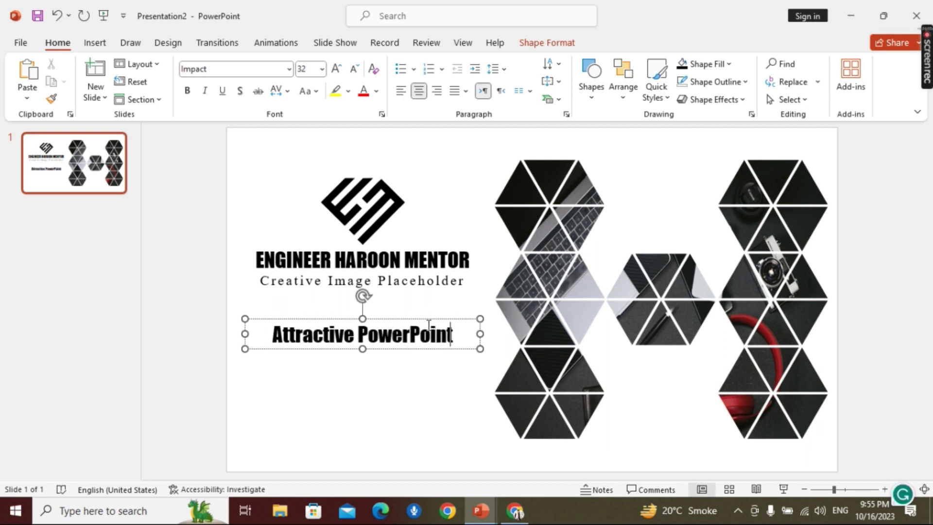
{"action": "key", "text": "Return"}
{"action": "type", "text": "resentation Slide"}
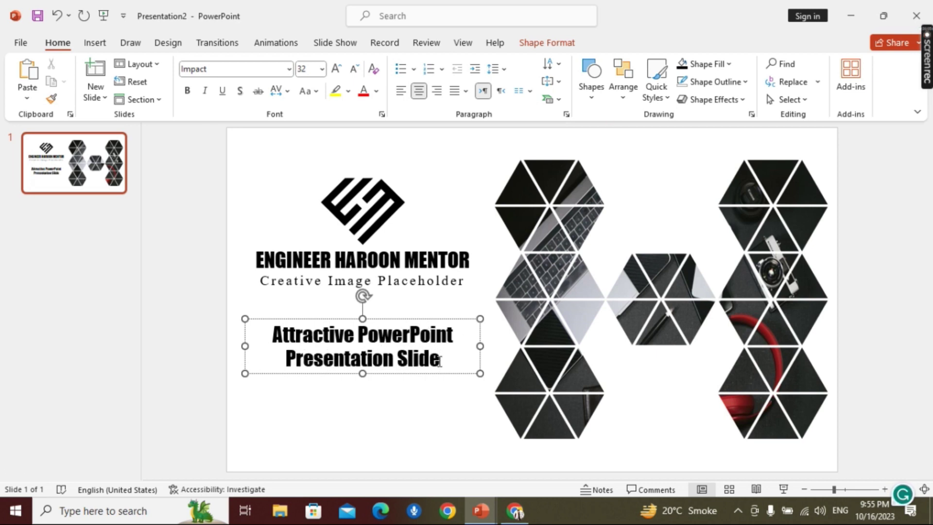
Step: Shrink the heading to 24 pt, move it under the subtitle, and paste the welcome paragraph
{"action": "left_click_drag", "start_coordinate": [440, 360], "coordinate": [272, 333]}
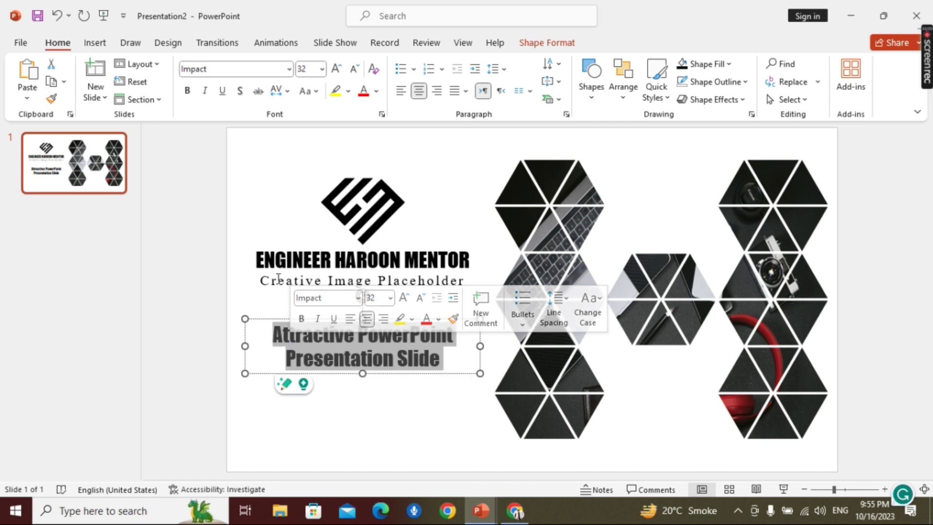
{"action": "left_click", "coordinate": [354, 69]}
{"action": "left_click", "coordinate": [354, 68]}
{"action": "left_click", "coordinate": [448, 321]}
{"action": "left_click_drag", "start_coordinate": [448, 321], "coordinate": [437, 325]}
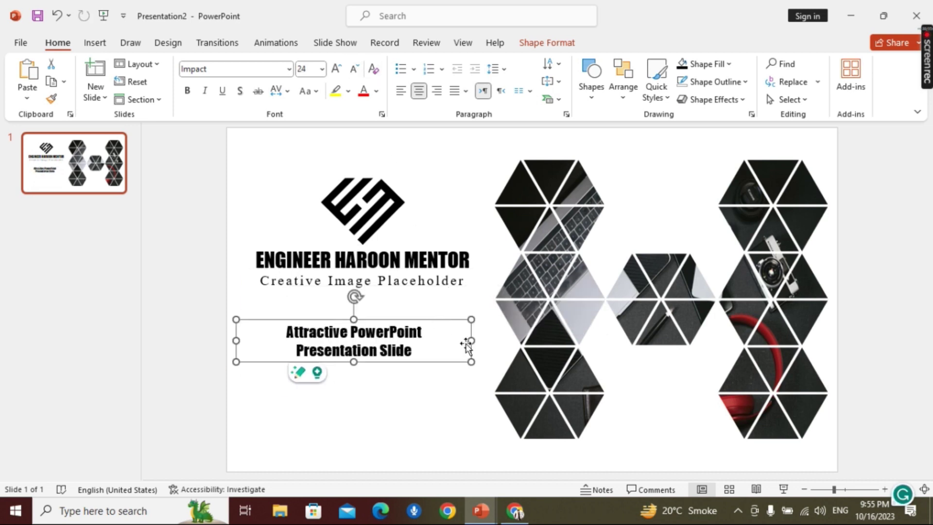
{"action": "type", "text": "Welcome to My YouTube Channel dedicated to sharing PowerPoint skills and Tutorials! Whether you’re new to PowerPoint or a Seasoned Pro, our Channel has something for You."}
Step: Join the heading into one 20-pt line above the welcome paragraph, then open Picture Effects for the H
{"action": "left_click", "coordinate": [418, 354]}
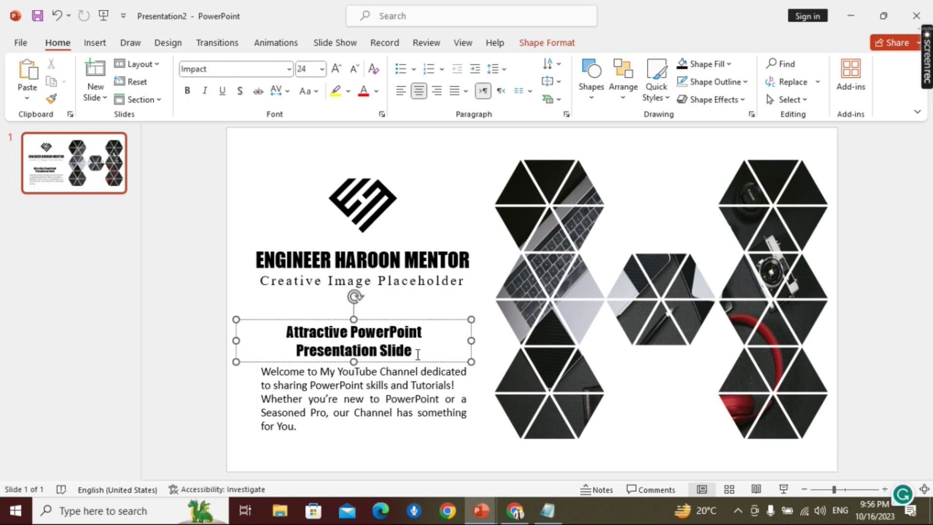
{"action": "left_click", "coordinate": [297, 350]}
{"action": "key", "text": "BackSpace"}
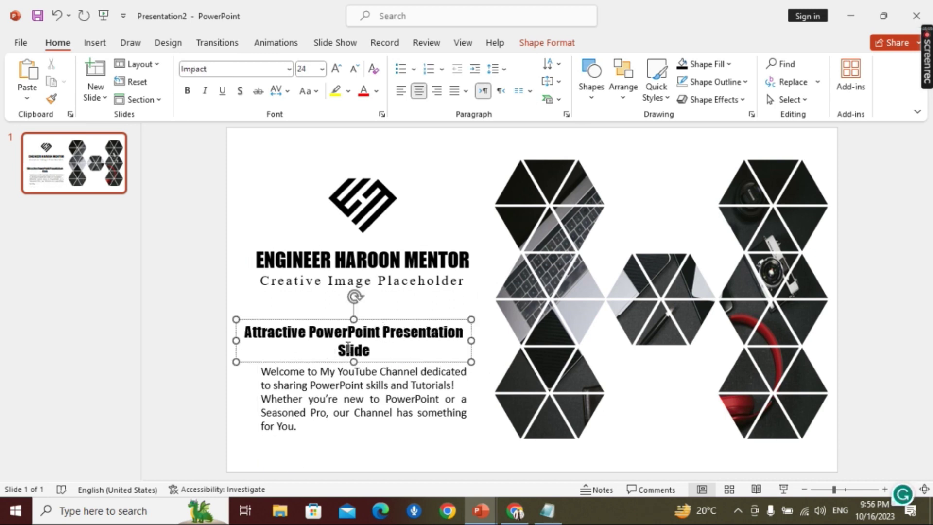
{"action": "triple_click", "coordinate": [347, 349]}
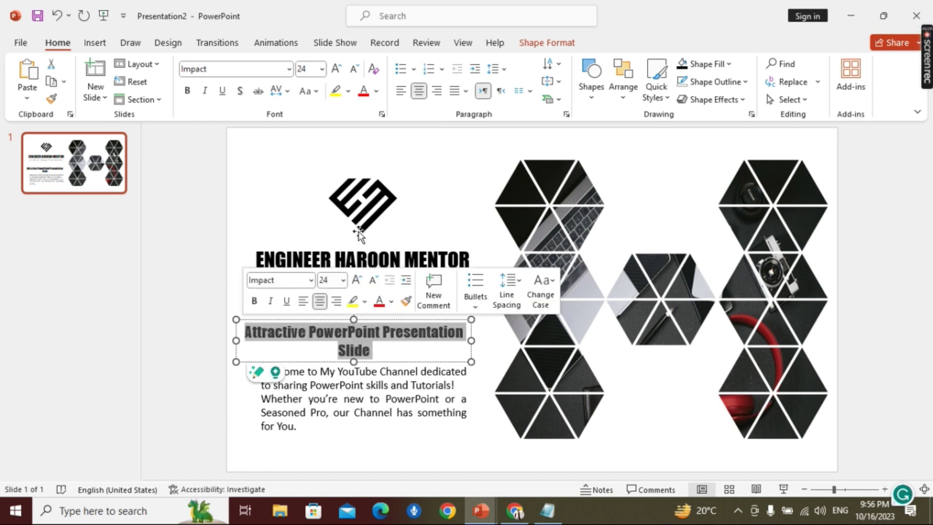
{"action": "left_click", "coordinate": [355, 68]}
{"action": "left_click", "coordinate": [408, 319]}
{"action": "left_click_drag", "start_coordinate": [409, 319], "coordinate": [421, 337]}
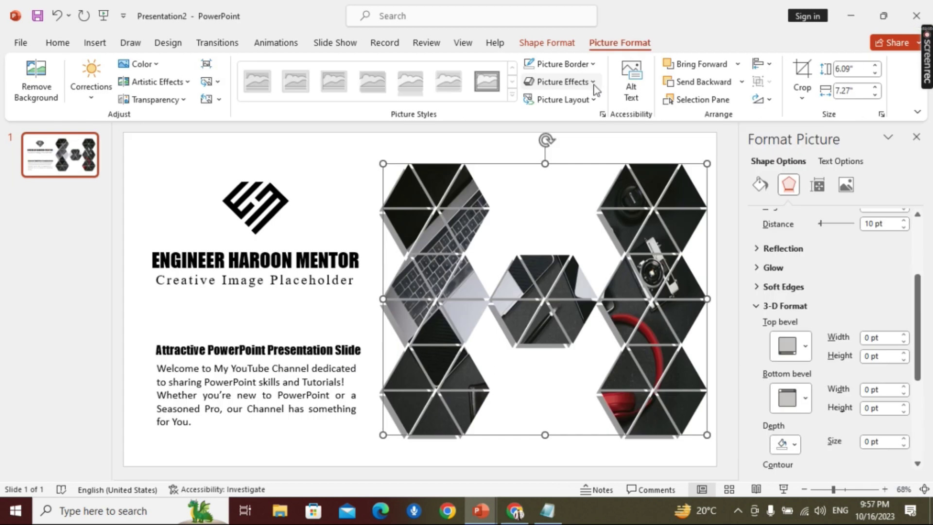
{"action": "left_click", "coordinate": [563, 82]}
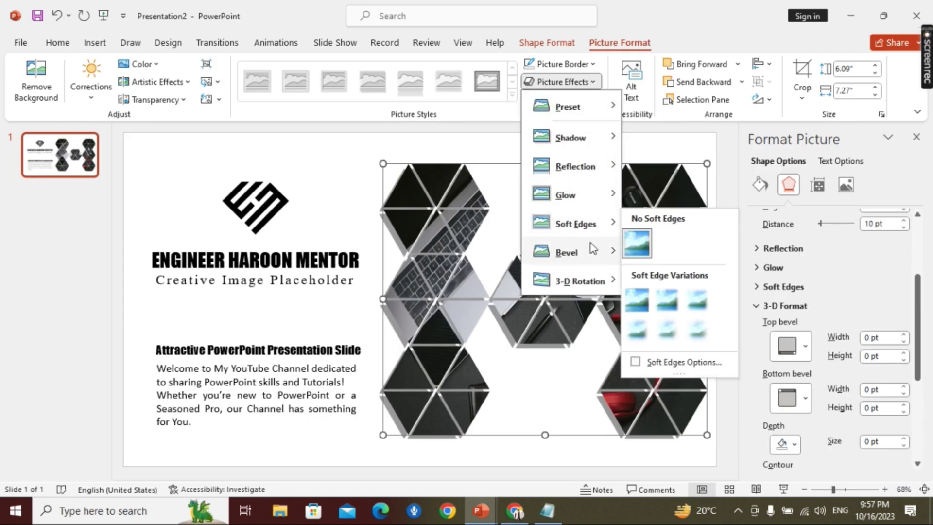
{"action": "mouse_move", "coordinate": [567, 252]}
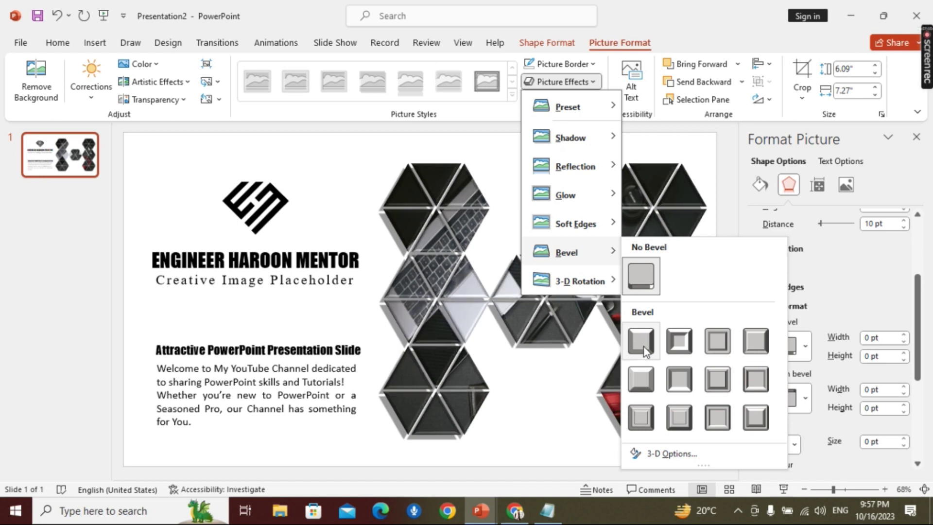
Step: Give the hexagon H picture a Circle bevel and set its shadow to No Shadow
{"action": "left_click", "coordinate": [646, 351]}
{"action": "left_click", "coordinate": [562, 81]}
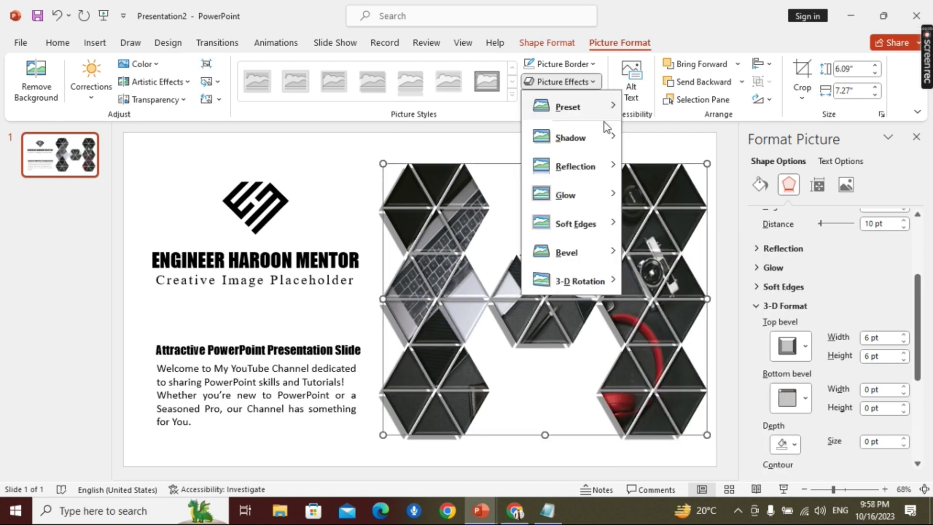
{"action": "left_click", "coordinate": [640, 98]}
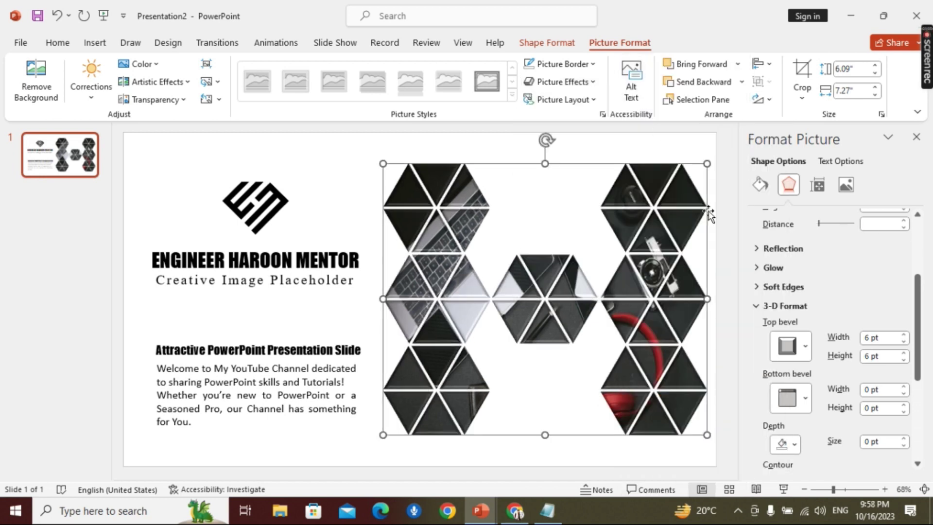
{"action": "left_click", "coordinate": [917, 140]}
Step: Deselect the picture and logo, then bring up the slide's right-click menu for background options
{"action": "left_click", "coordinate": [872, 224]}
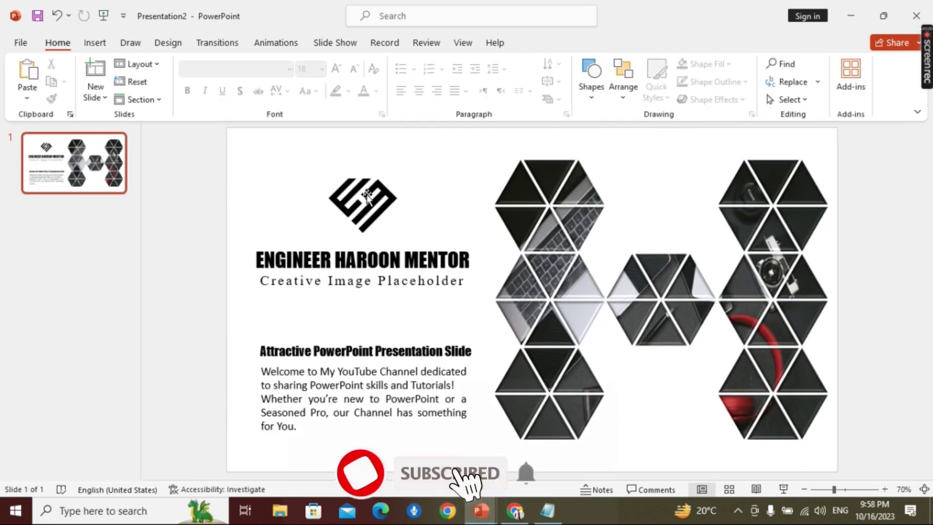
{"action": "left_click", "coordinate": [384, 197]}
{"action": "key", "text": "Escape"}
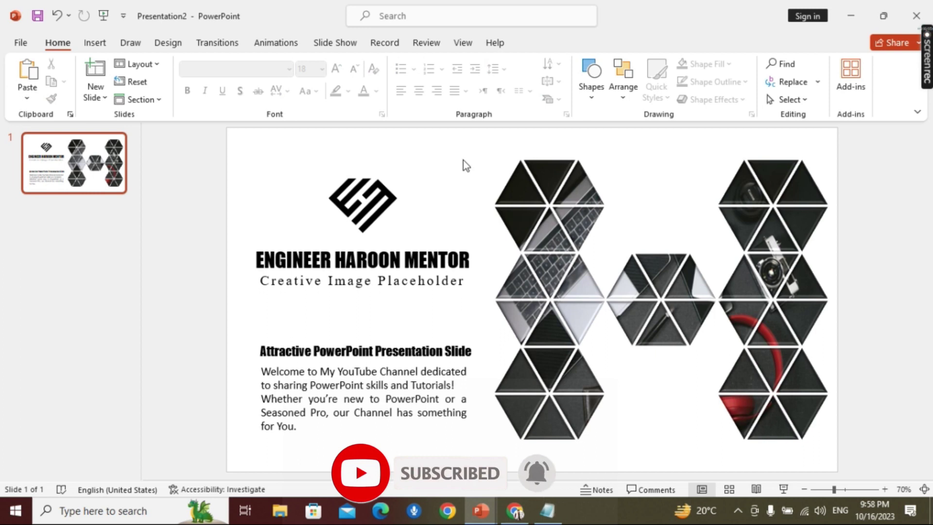
{"action": "right_click", "coordinate": [463, 160]}
Step: Use Picture or texture fill at 86% transparency for the background, then preview with F5
{"action": "left_click", "coordinate": [501, 317]}
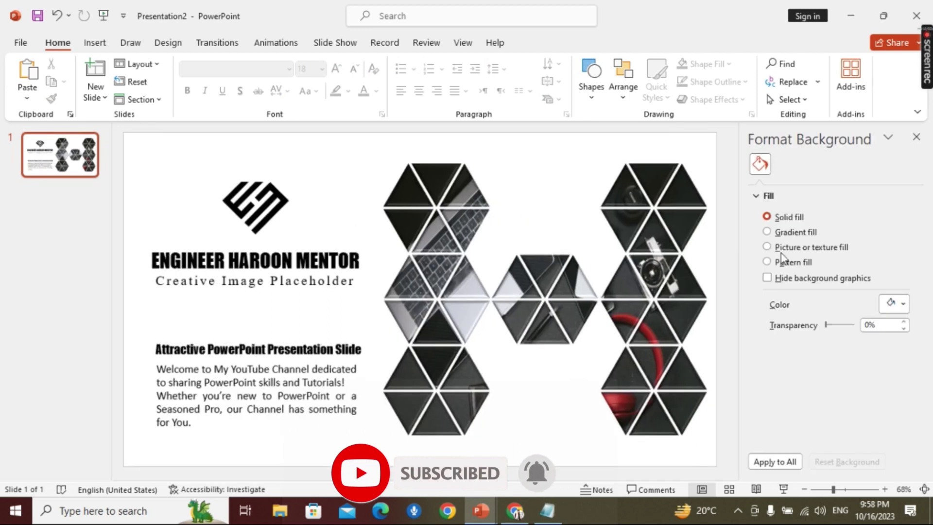
{"action": "left_click", "coordinate": [767, 247]}
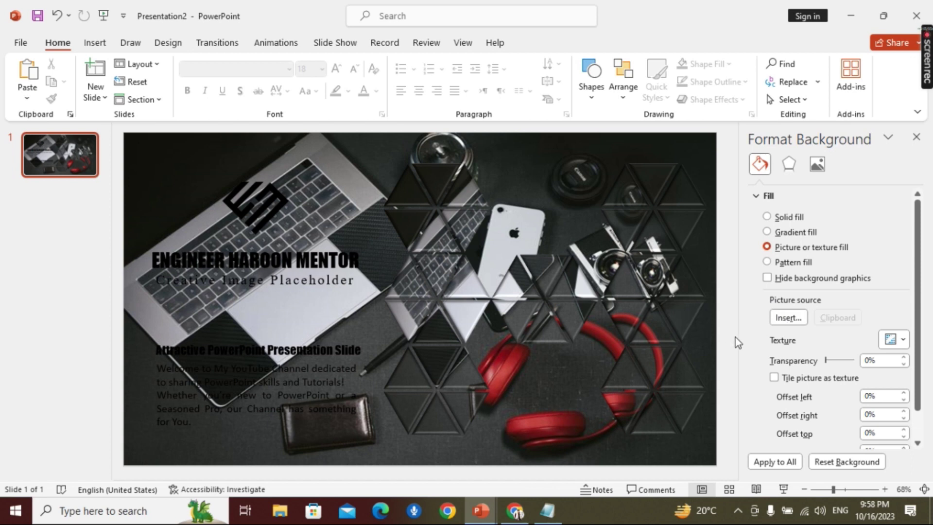
{"action": "left_click_drag", "start_coordinate": [905, 359], "coordinate": [905, 358]}
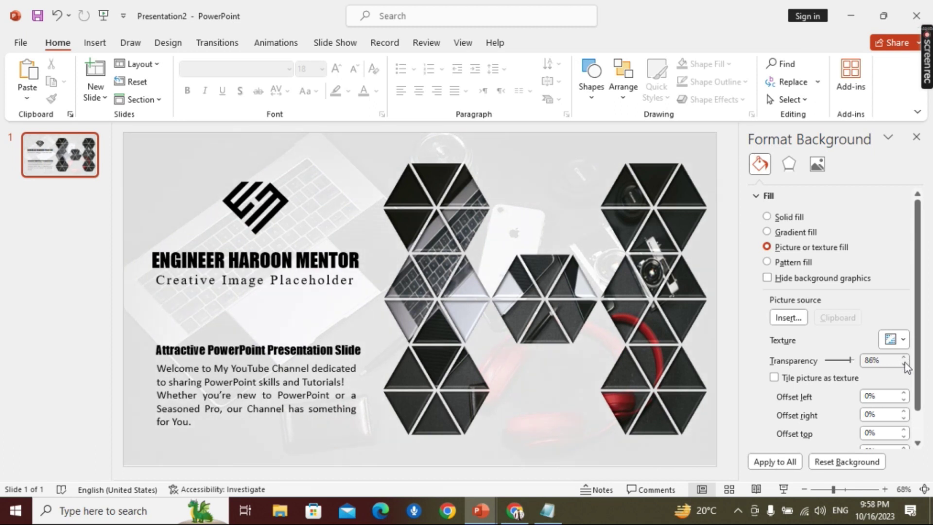
{"action": "left_click_drag", "start_coordinate": [905, 359], "coordinate": [904, 359]}
{"action": "key", "text": "F5"}
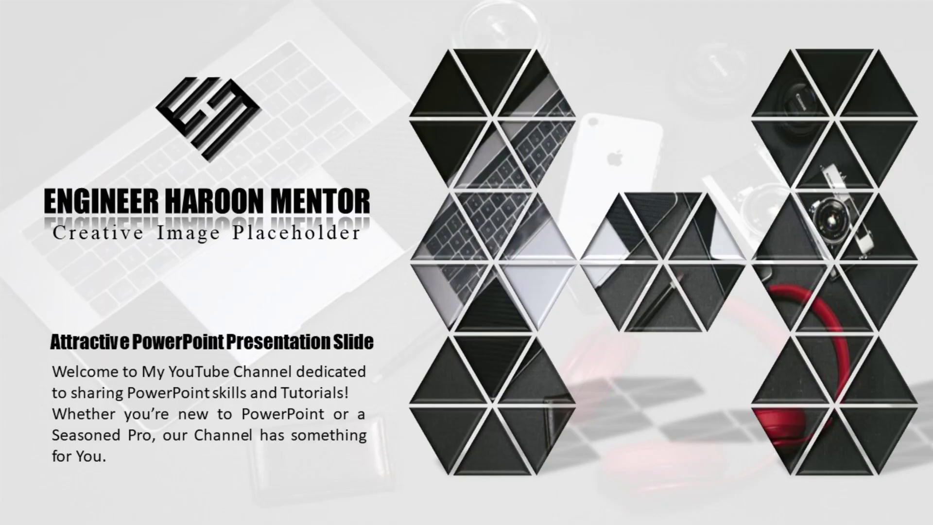